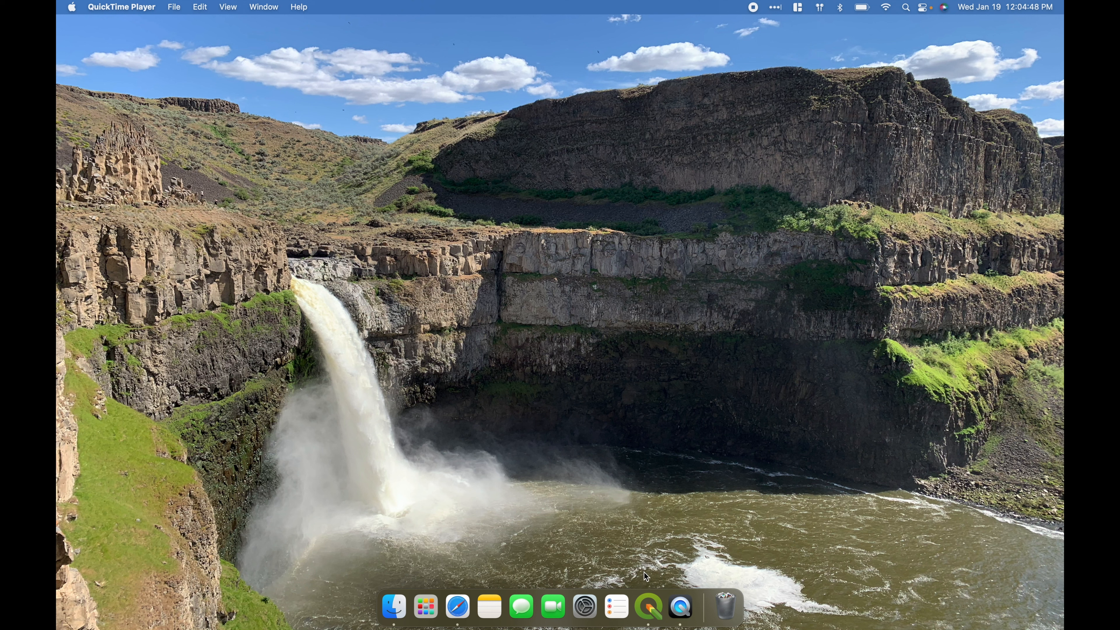
Step: Launch QGIS and accept the QRealTime settings for the Central service after checking its sync time
click(650, 607)
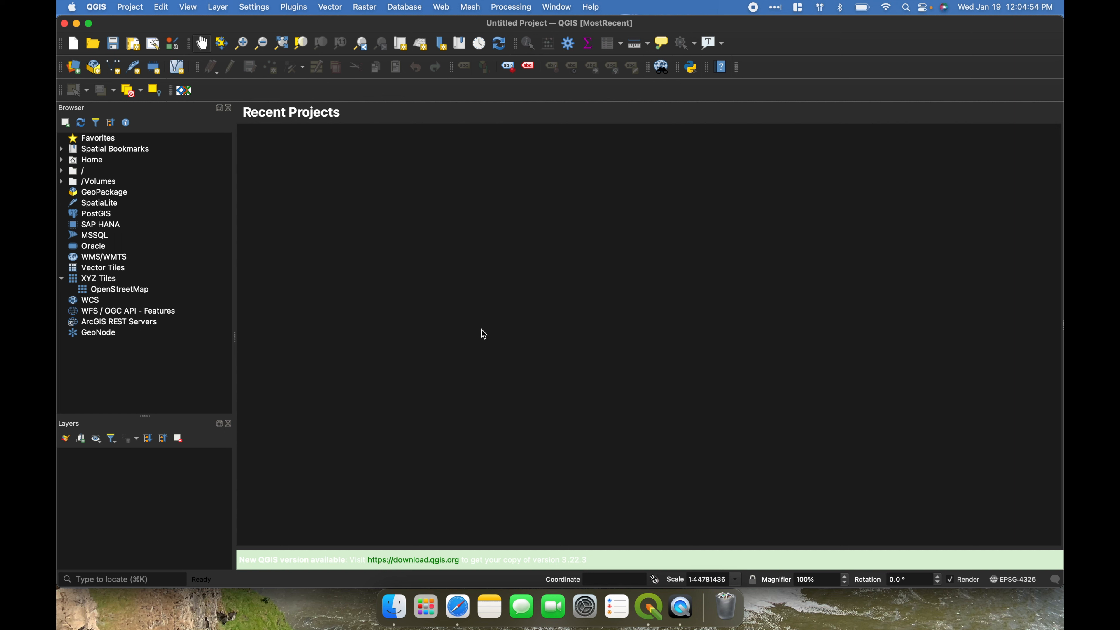
click(295, 7)
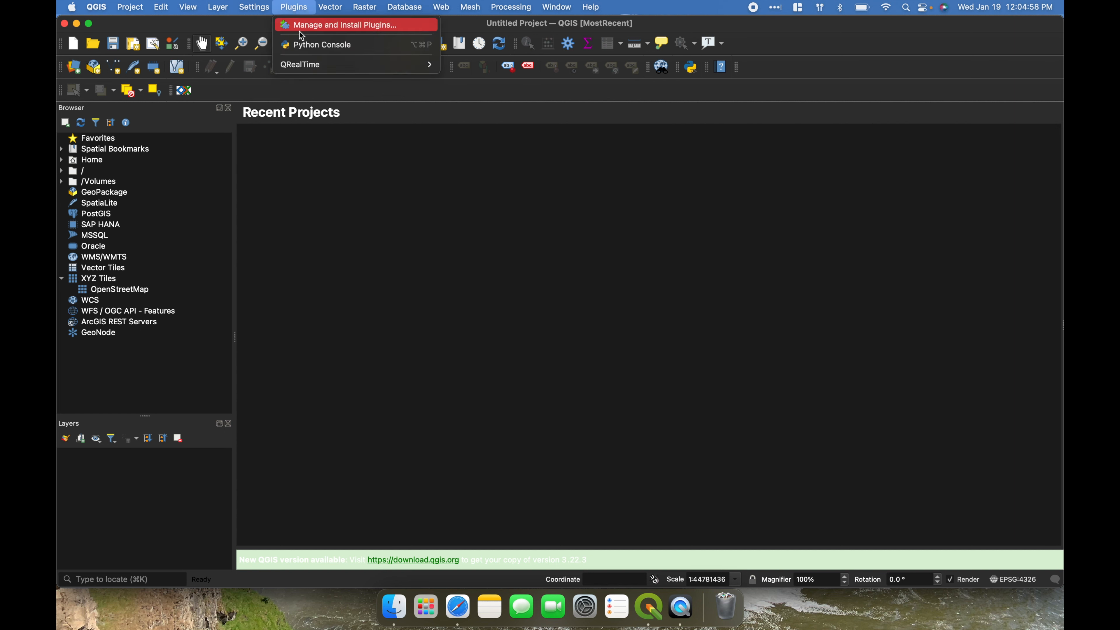
mouse_move(310, 62)
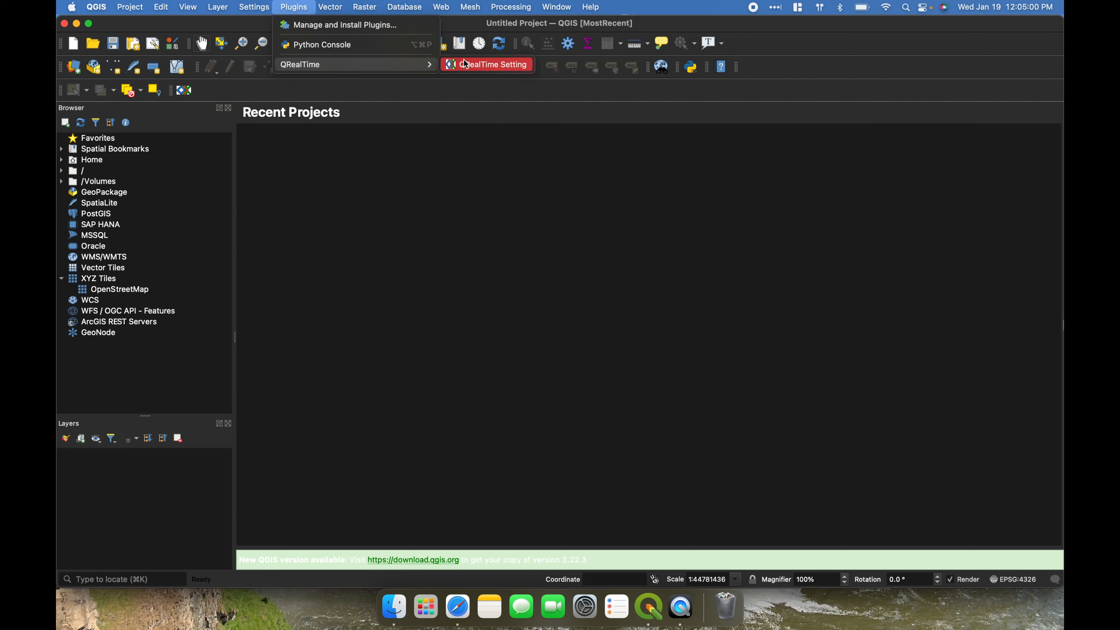
click(479, 67)
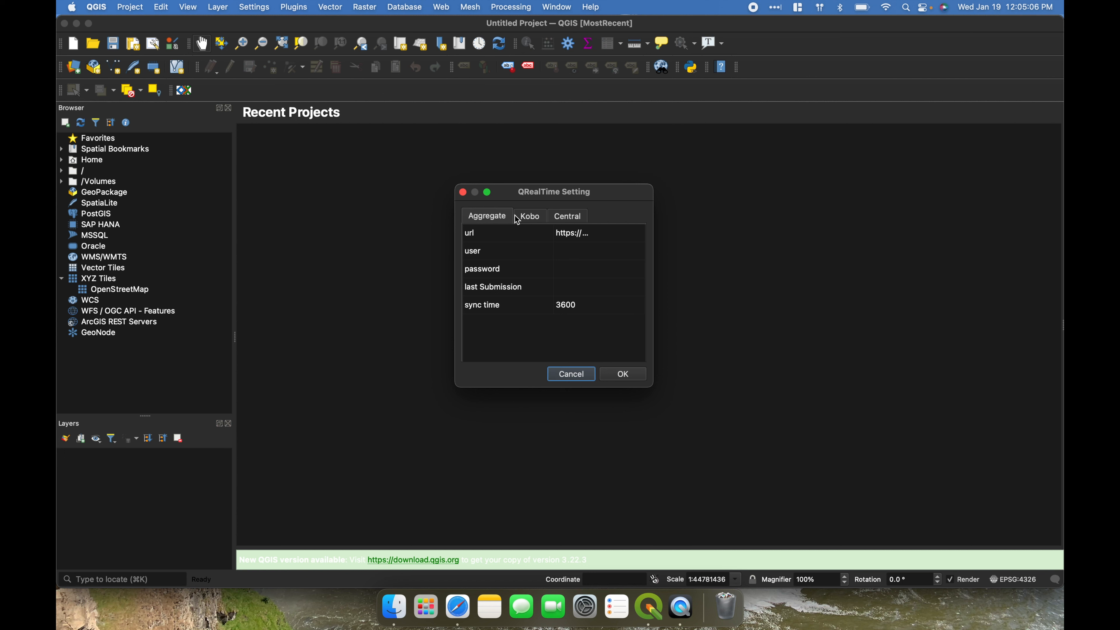
click(574, 217)
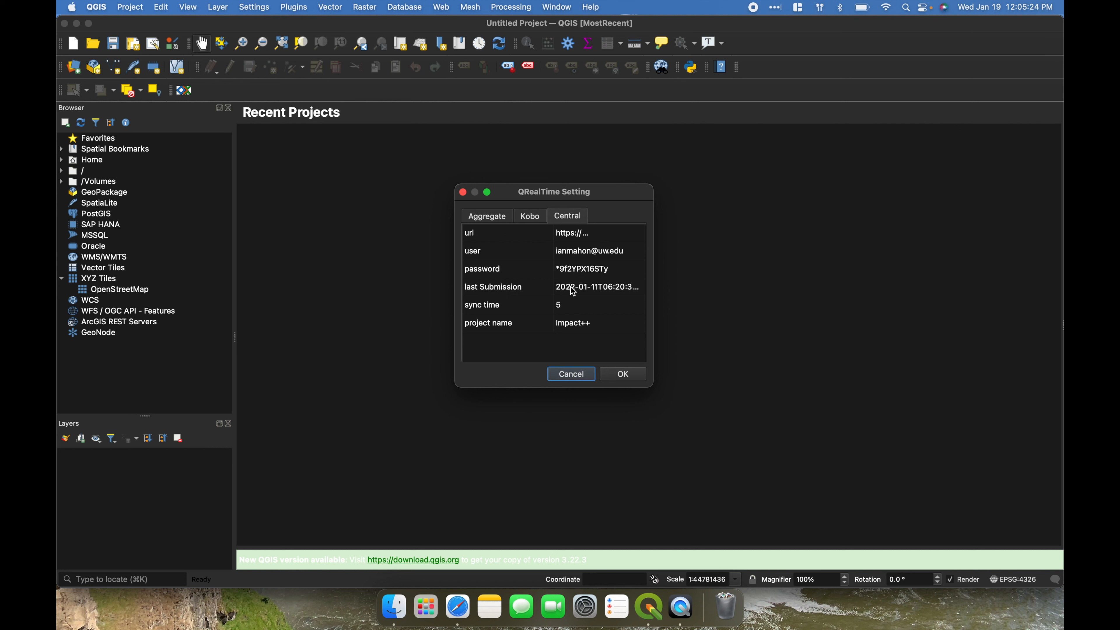
double_click(575, 309)
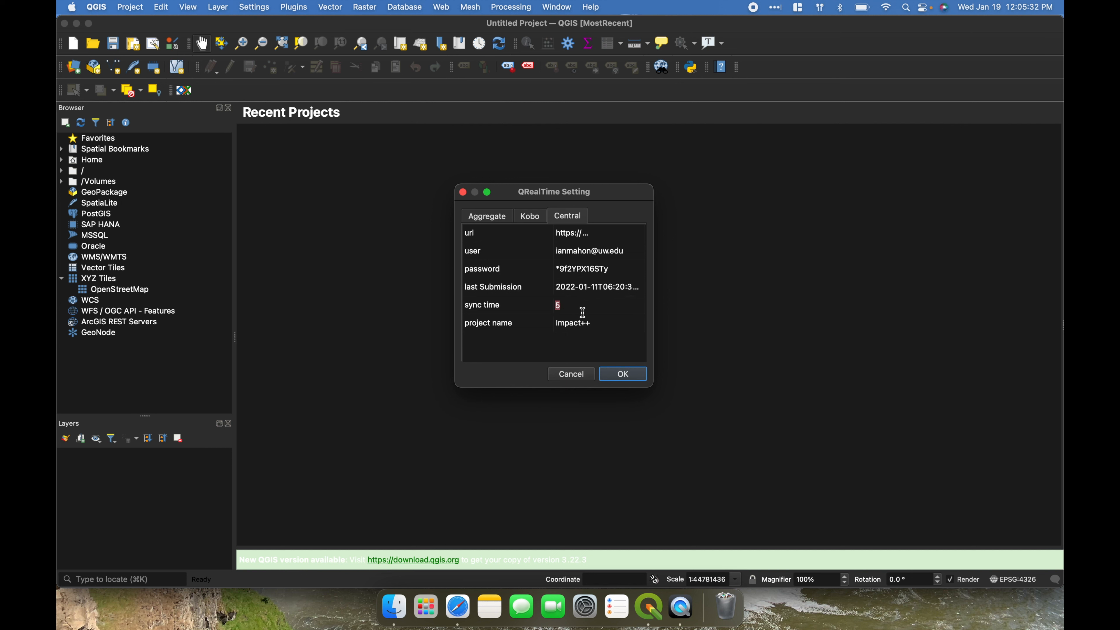
click(622, 375)
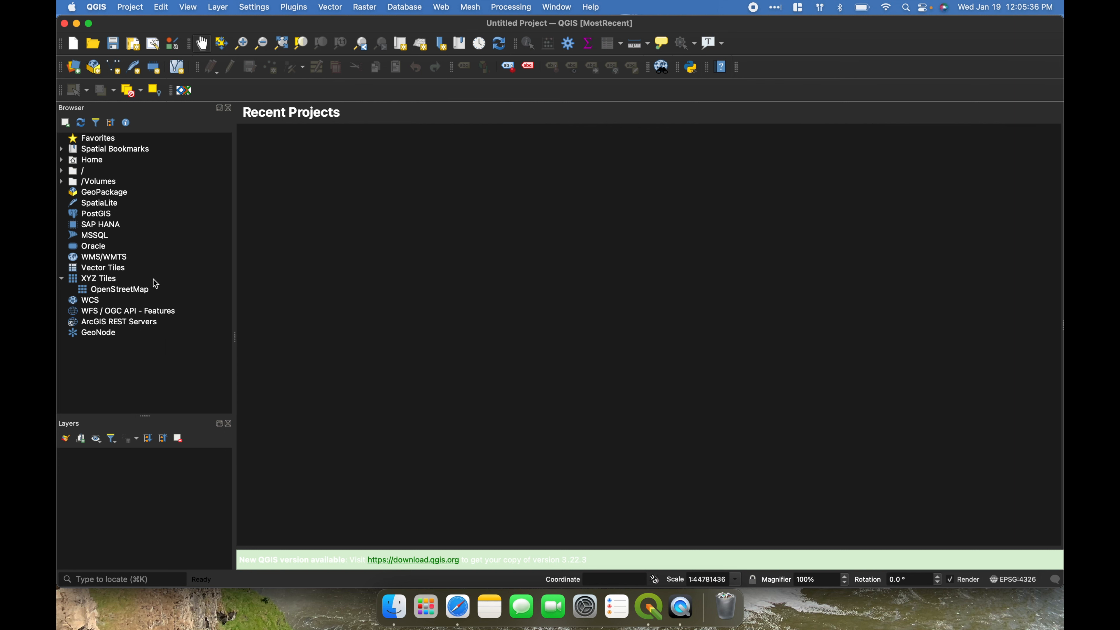
Step: Add the OpenStreetMap basemap and create a Point shapefile layer saved as QRealTimeTest in Downloads
double_click(140, 289)
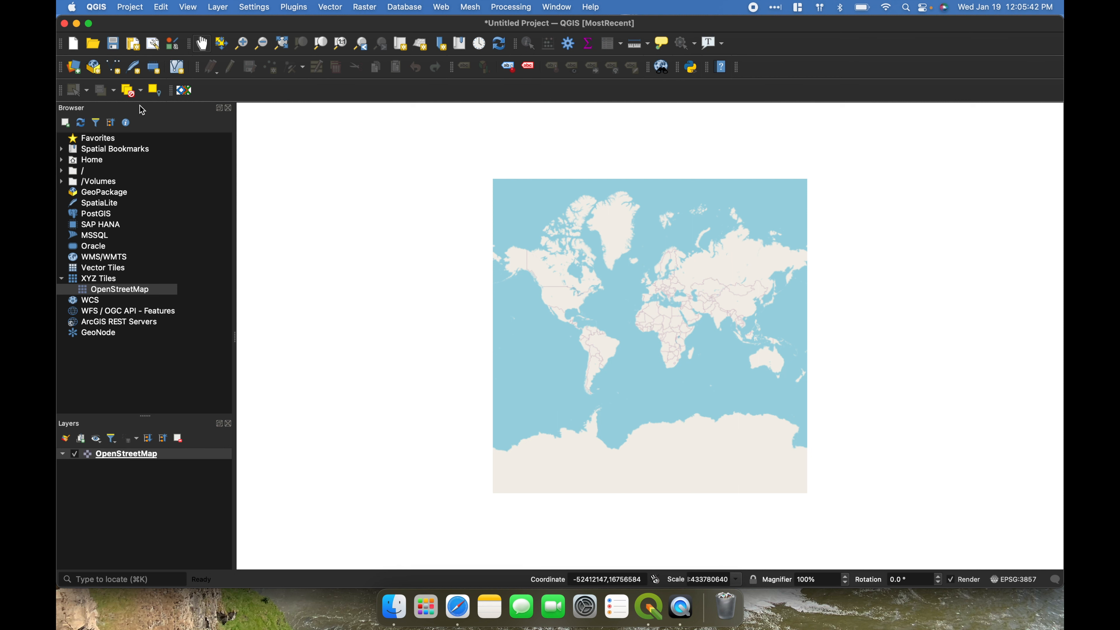
click(113, 68)
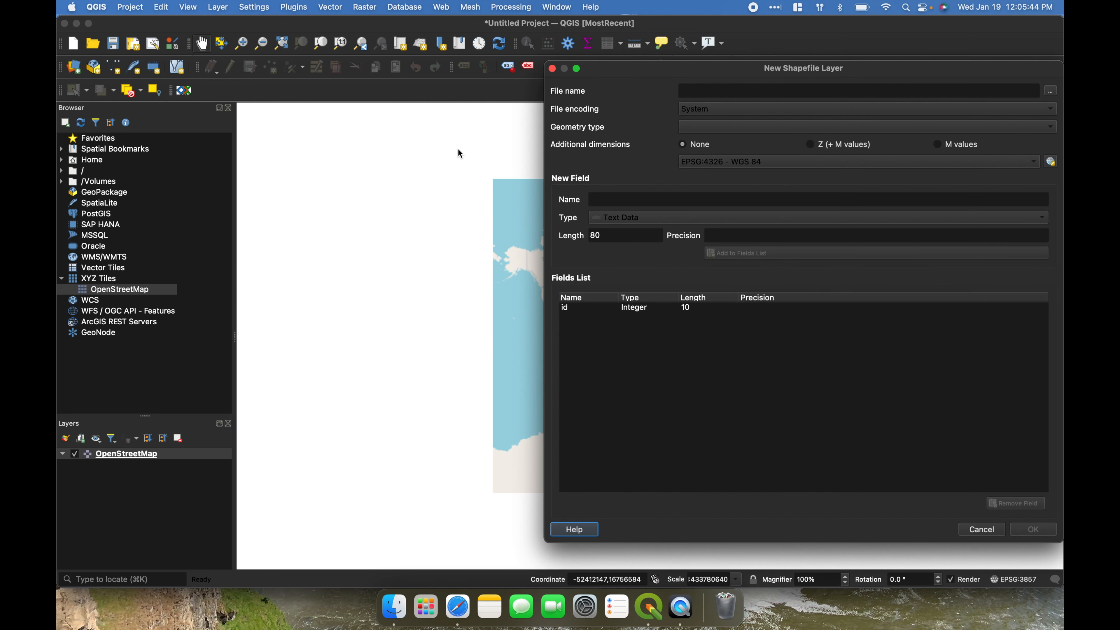
click(1051, 92)
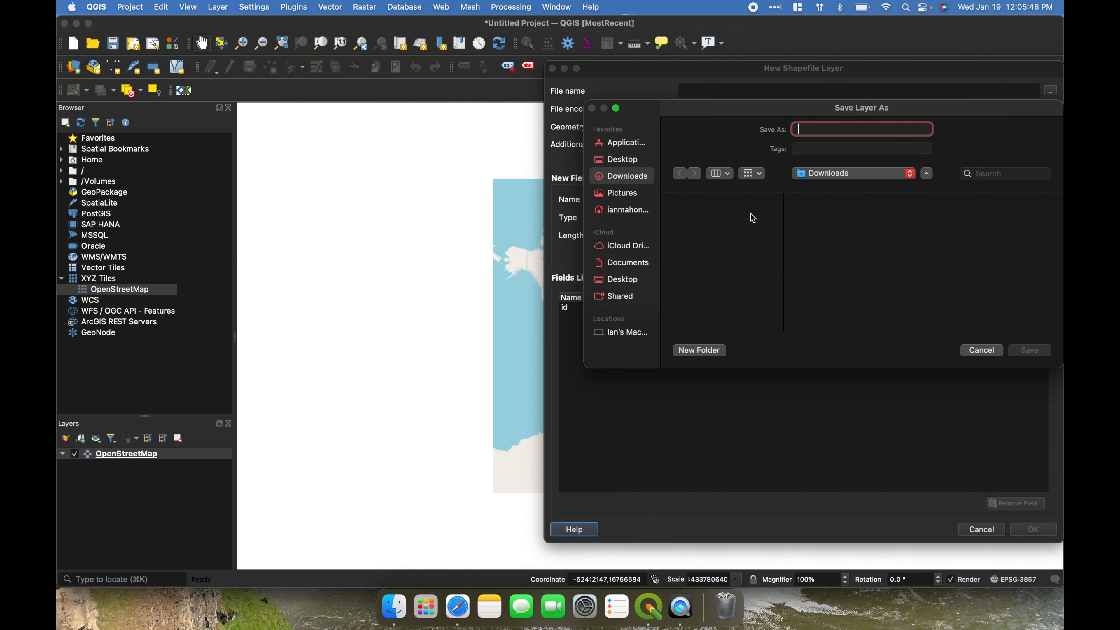
text(QRealTimeTes)
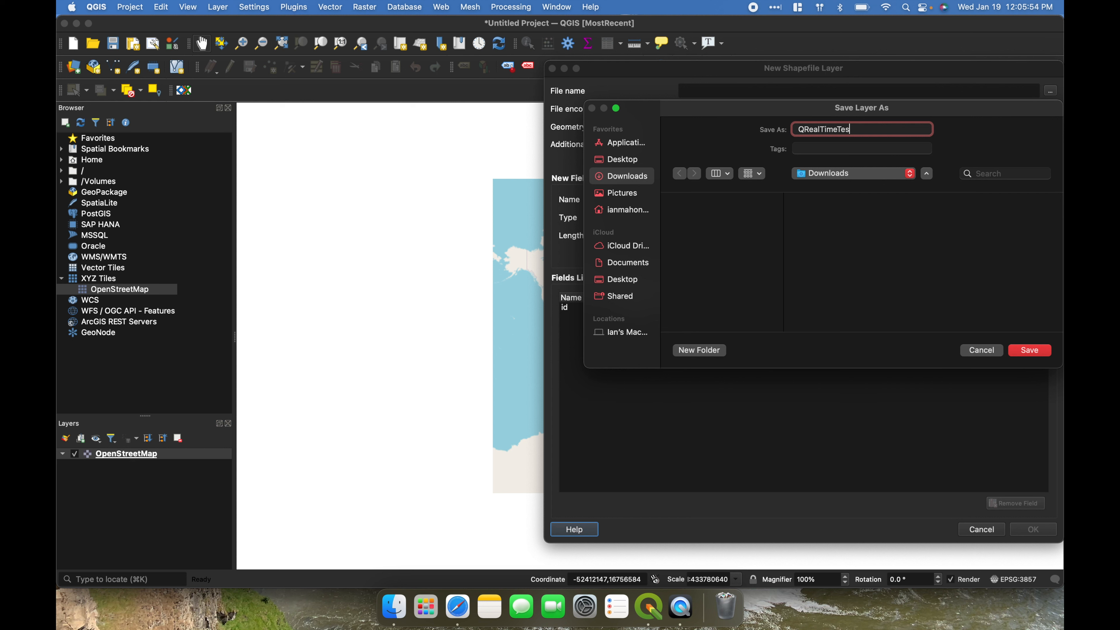
text(t)
click(1030, 350)
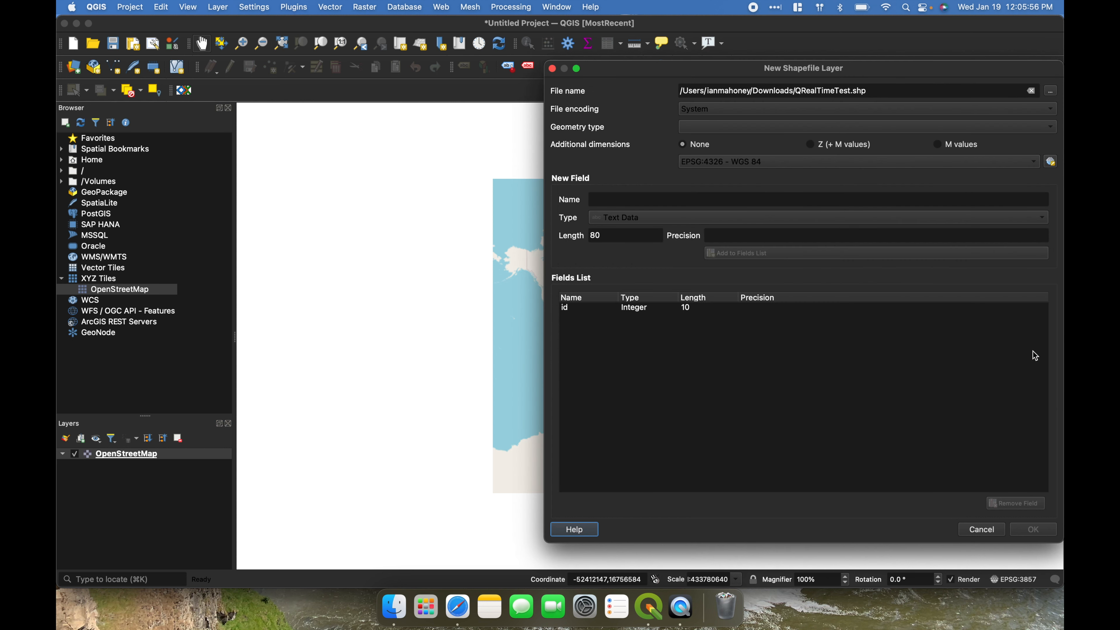
click(821, 132)
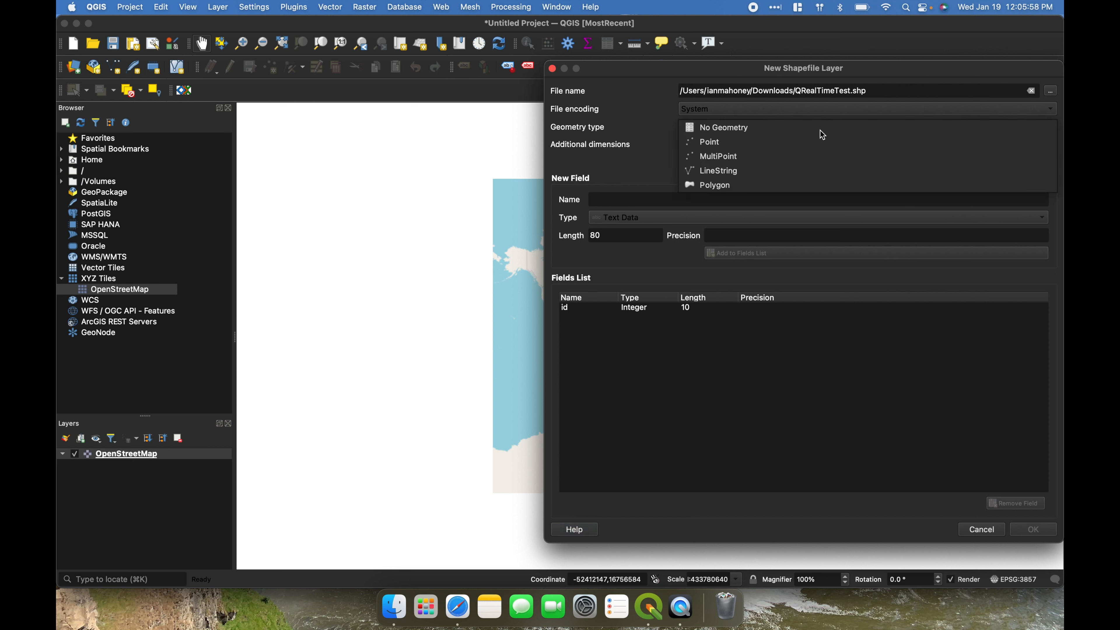
click(778, 143)
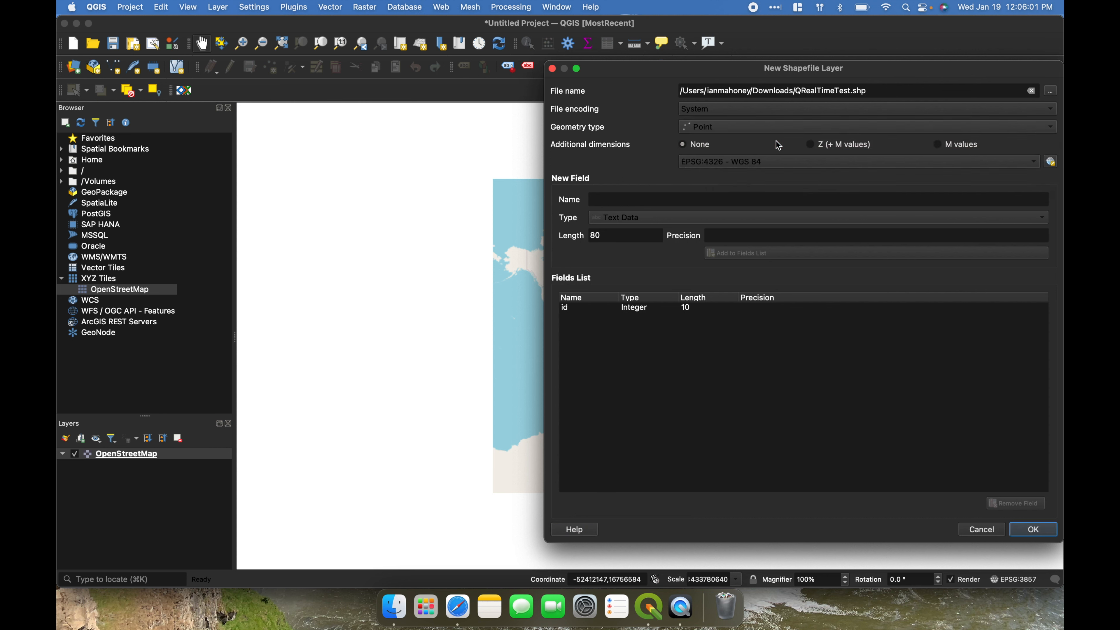
click(1033, 529)
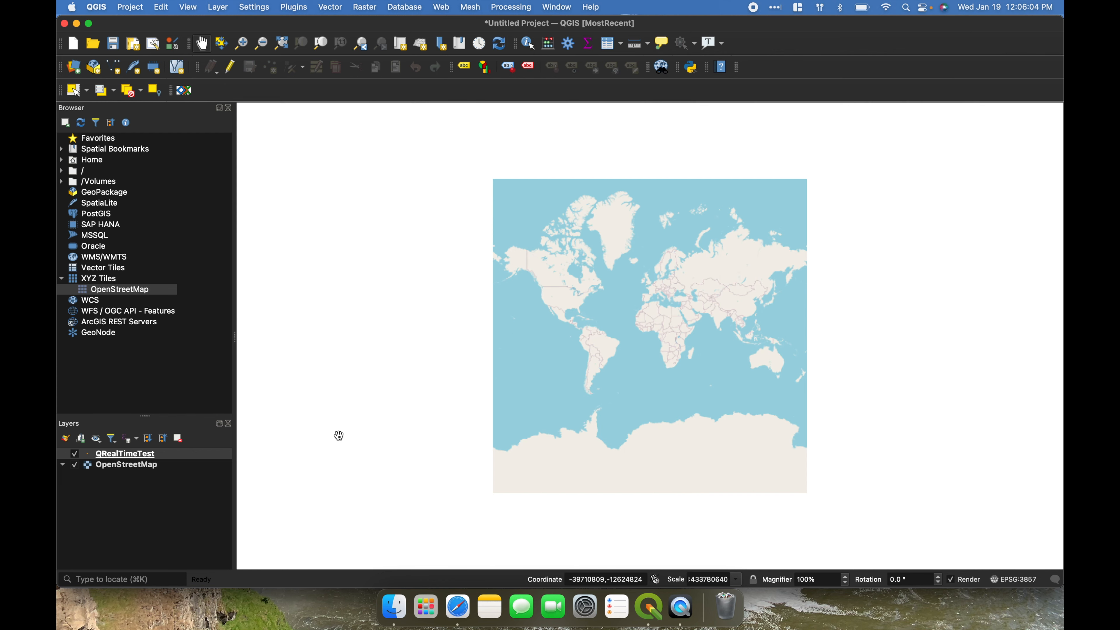
Step: Import the geopoint-form data into the QRealTimeTest layer through QRealTime
right_click(172, 456)
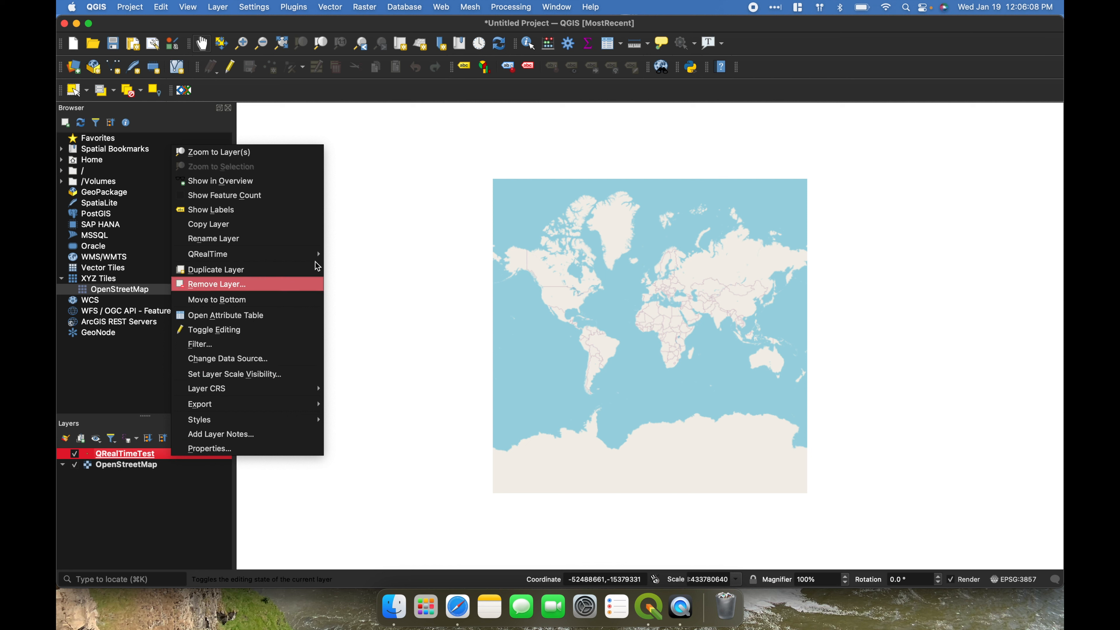
mouse_move(304, 254)
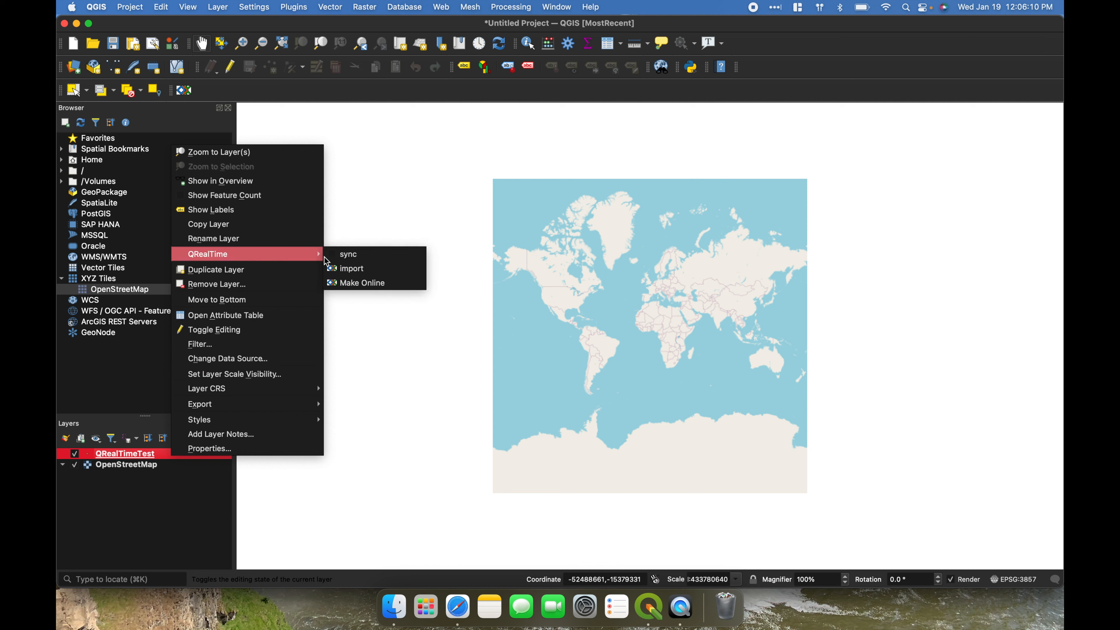
click(359, 268)
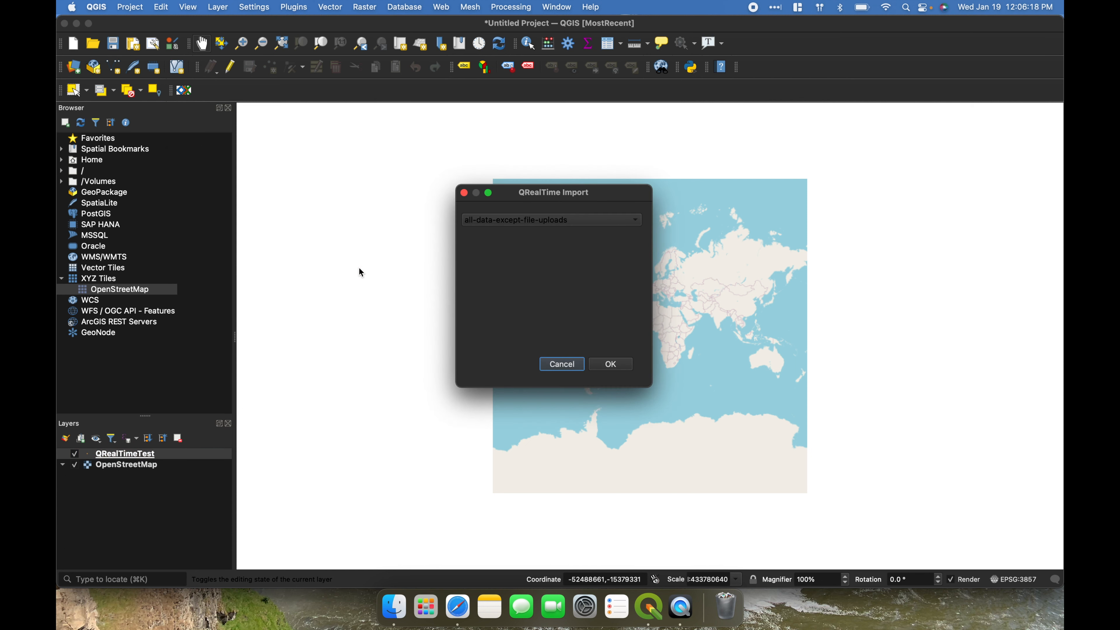
click(595, 223)
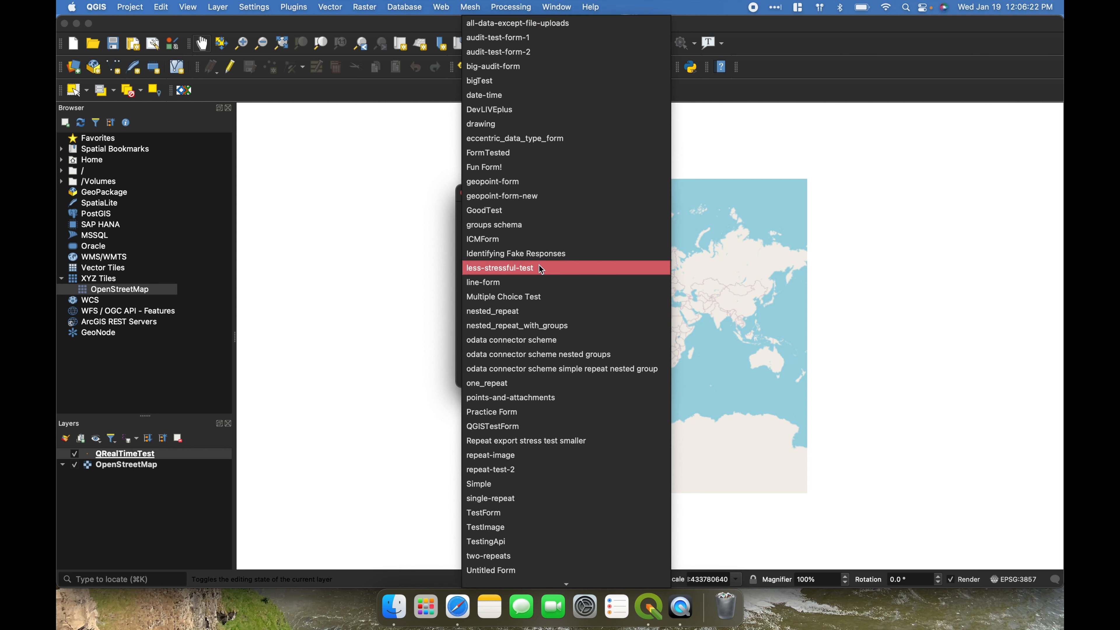
click(545, 182)
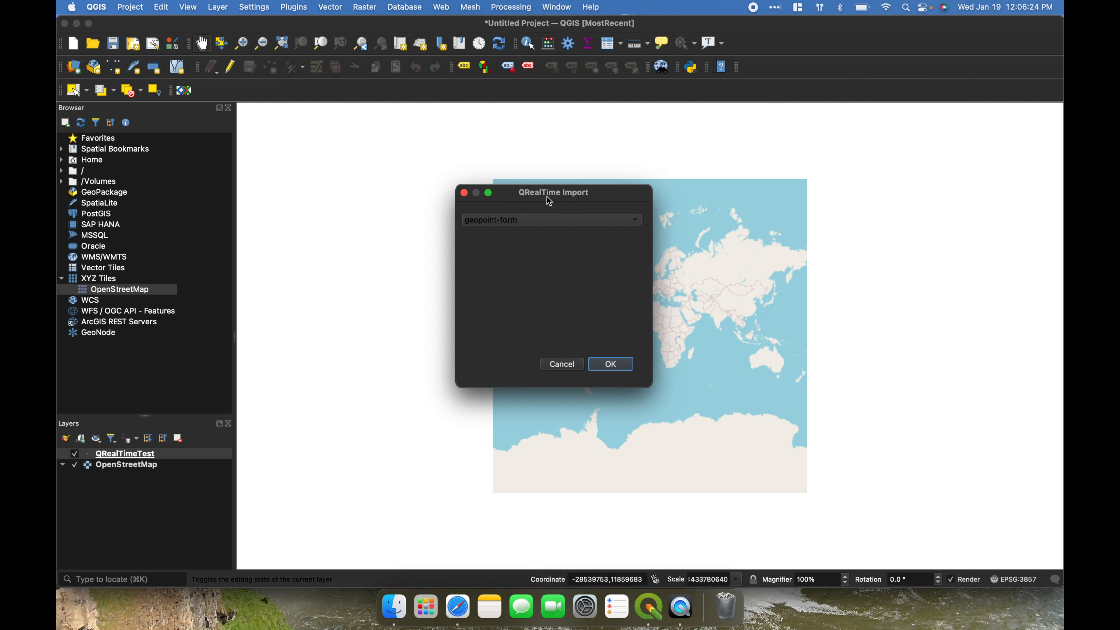
click(621, 366)
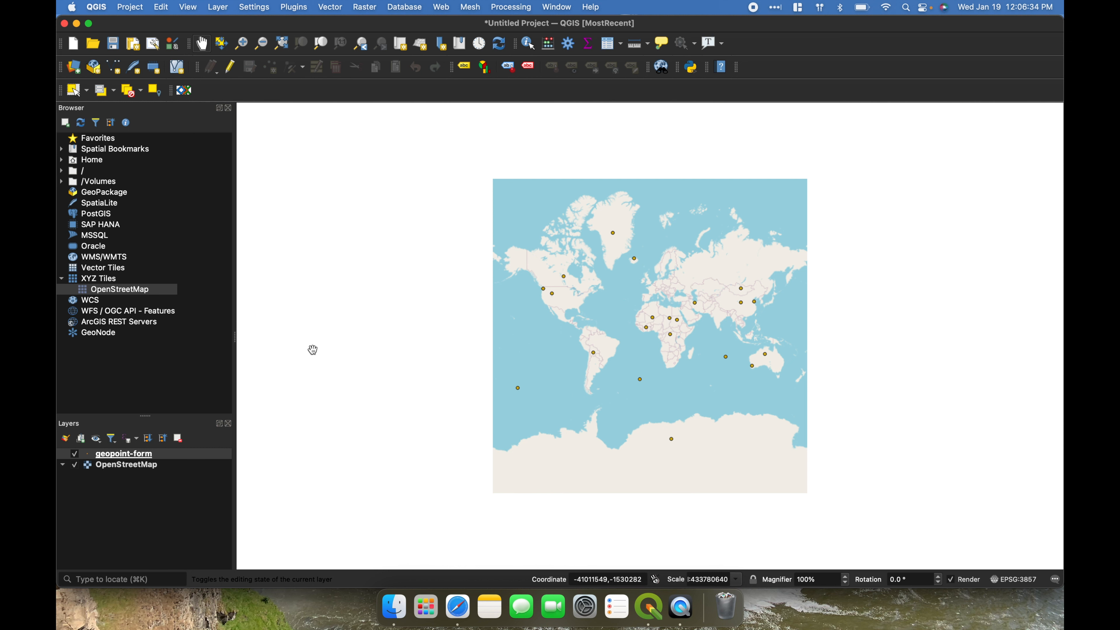
Step: Turn on QRealTime sync for the geopoint-form layer
right_click(197, 457)
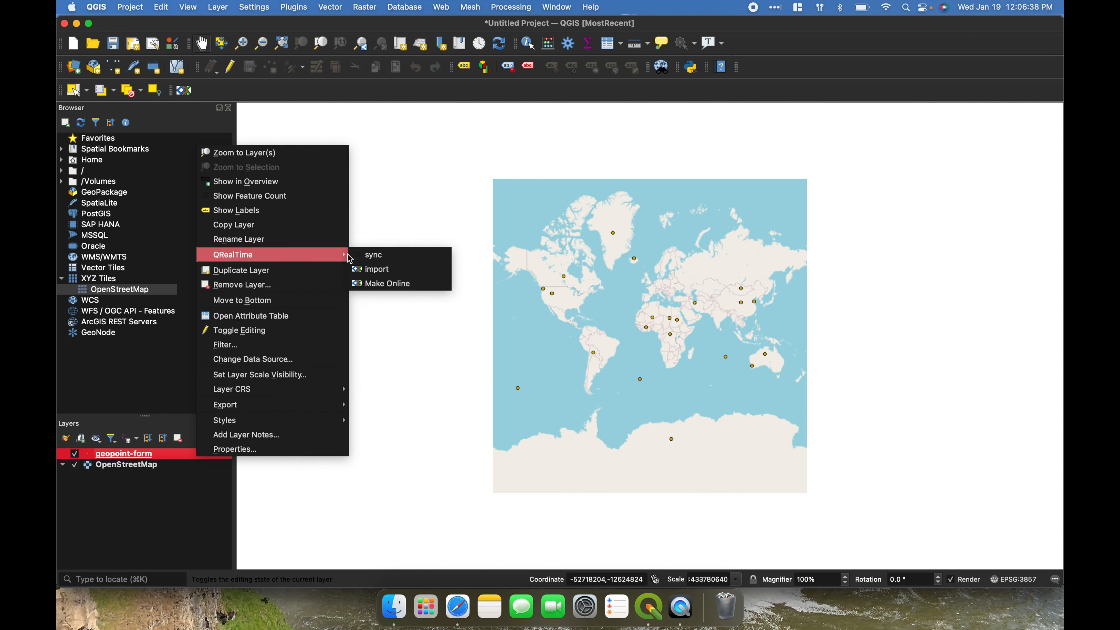
click(359, 255)
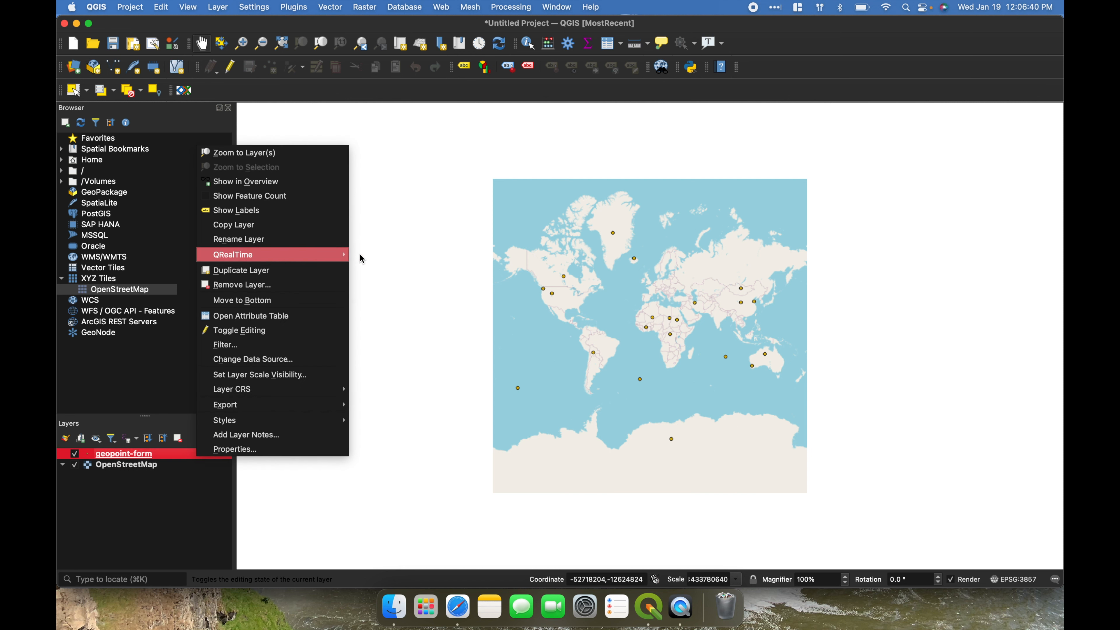
click(446, 288)
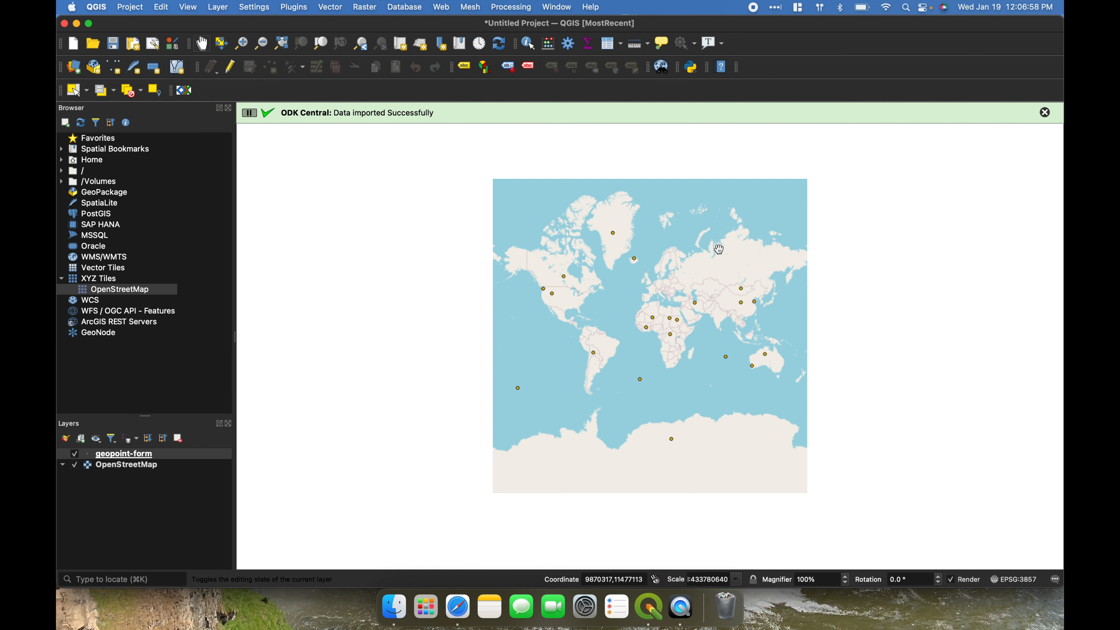
Step: Switch to the geopoint-form in Safari, place its location in northern Siberia at about latitude 70.59, longitude 112.55, and submit it
click(458, 607)
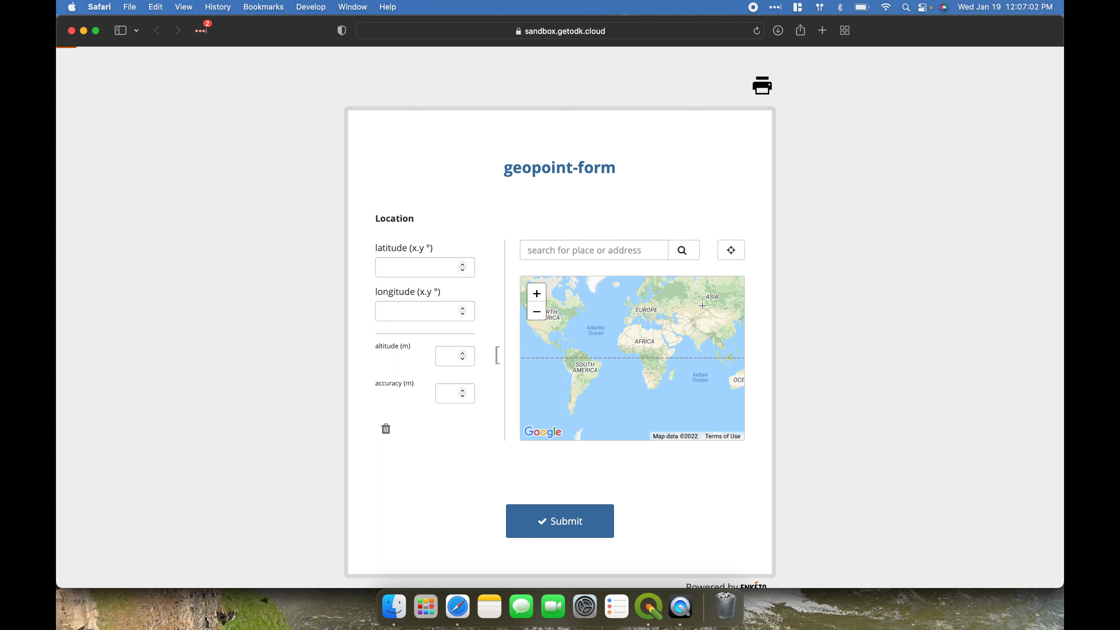
drag(700, 306, 612, 362)
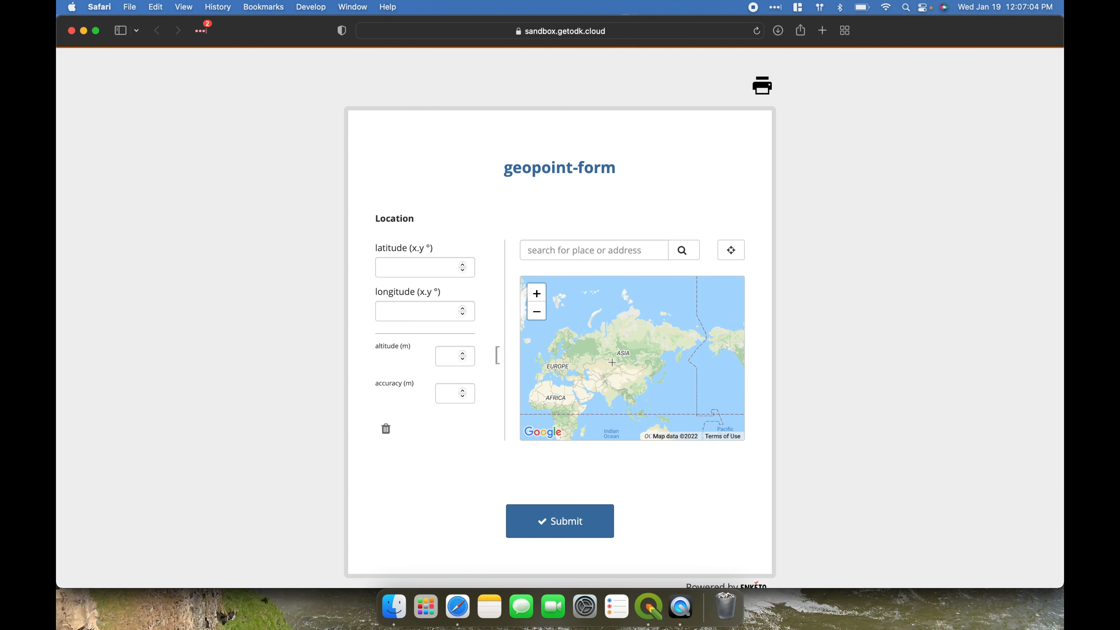
click(636, 331)
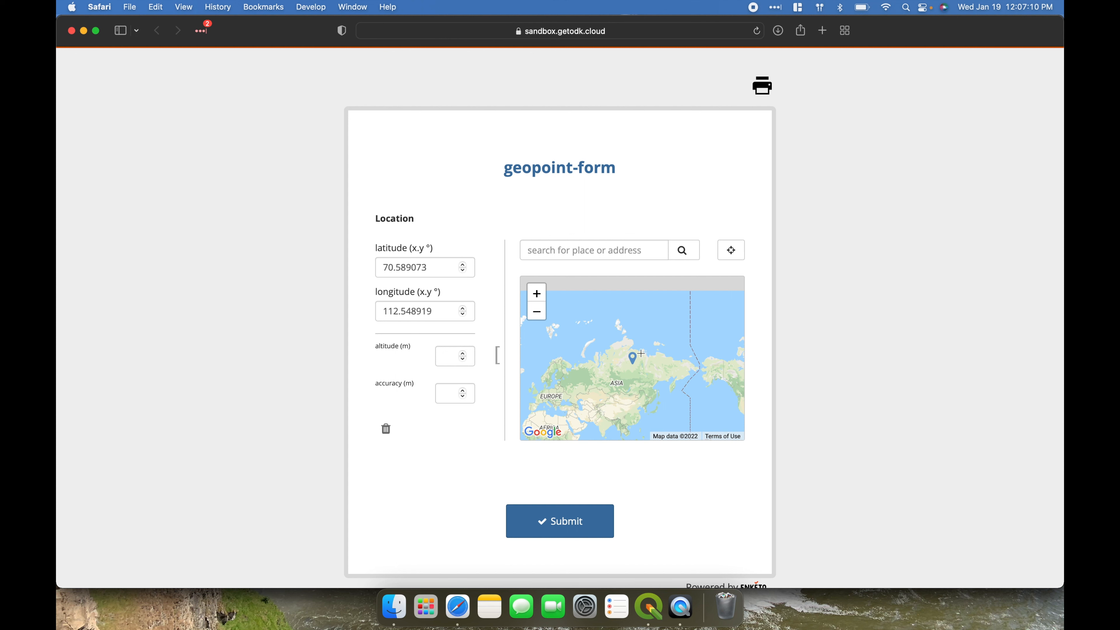
click(568, 523)
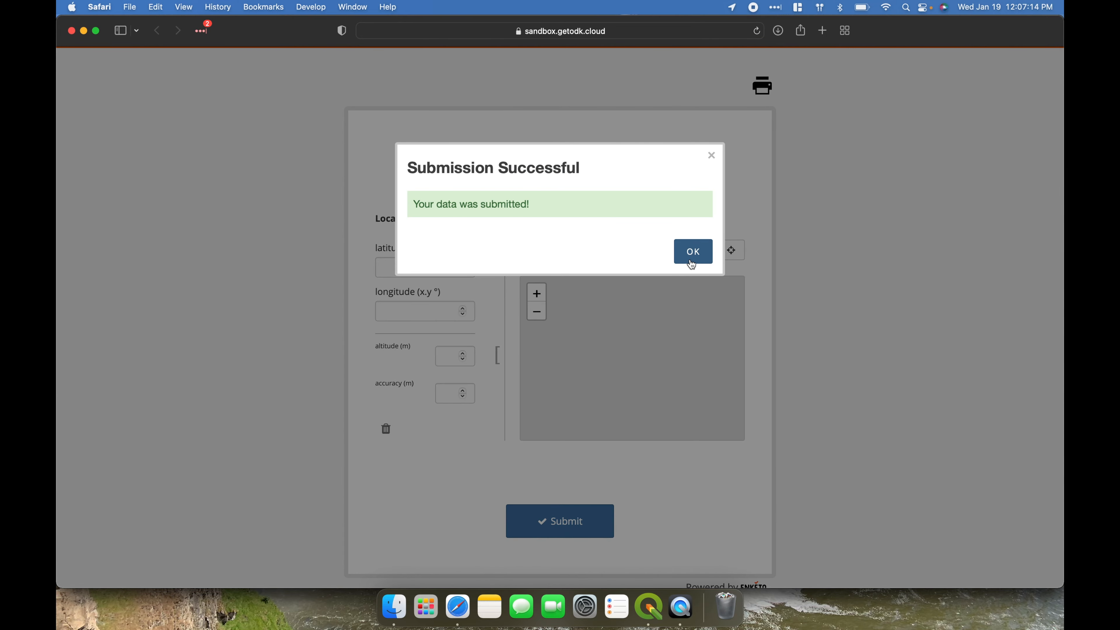
click(692, 264)
Step: Switch back to QGIS and turn off QRealTime sync for the geopoint-form layer
click(649, 607)
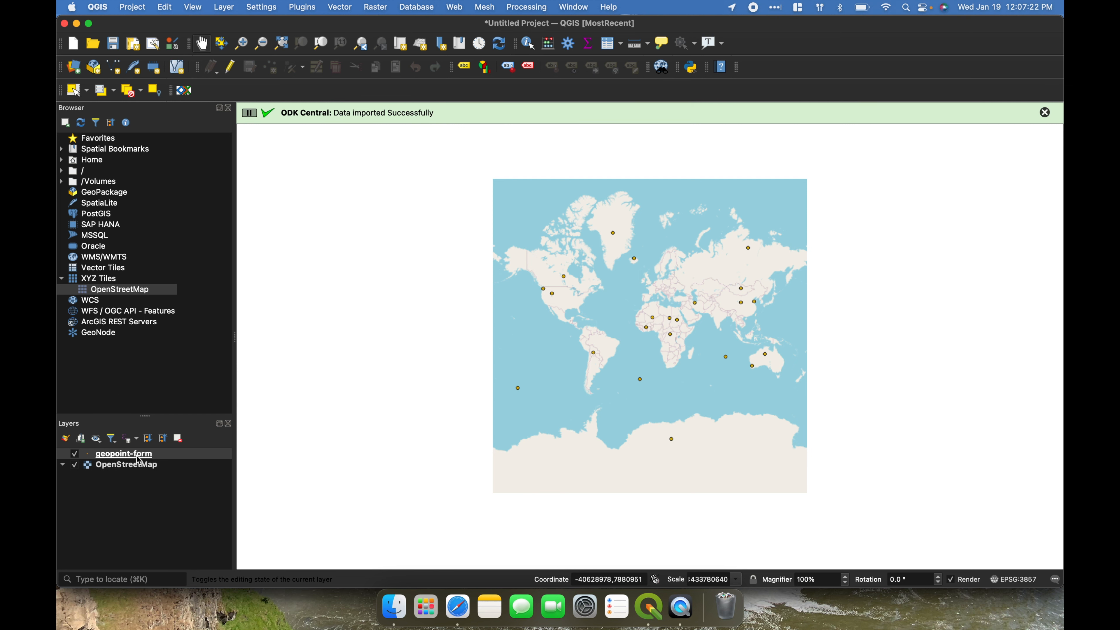
right_click(172, 457)
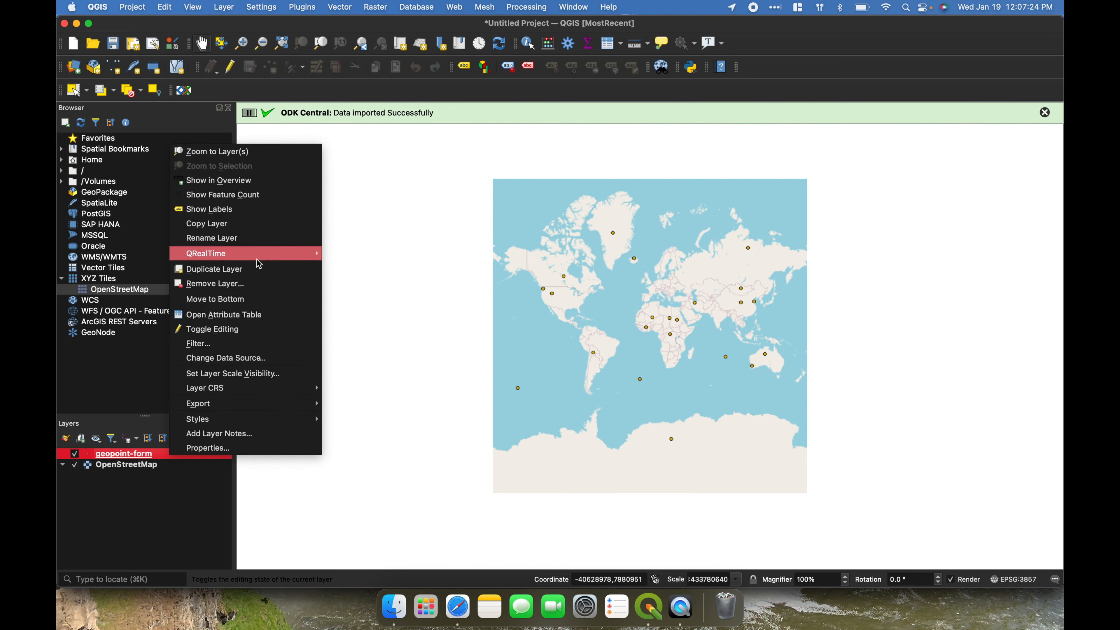
mouse_move(296, 259)
click(332, 254)
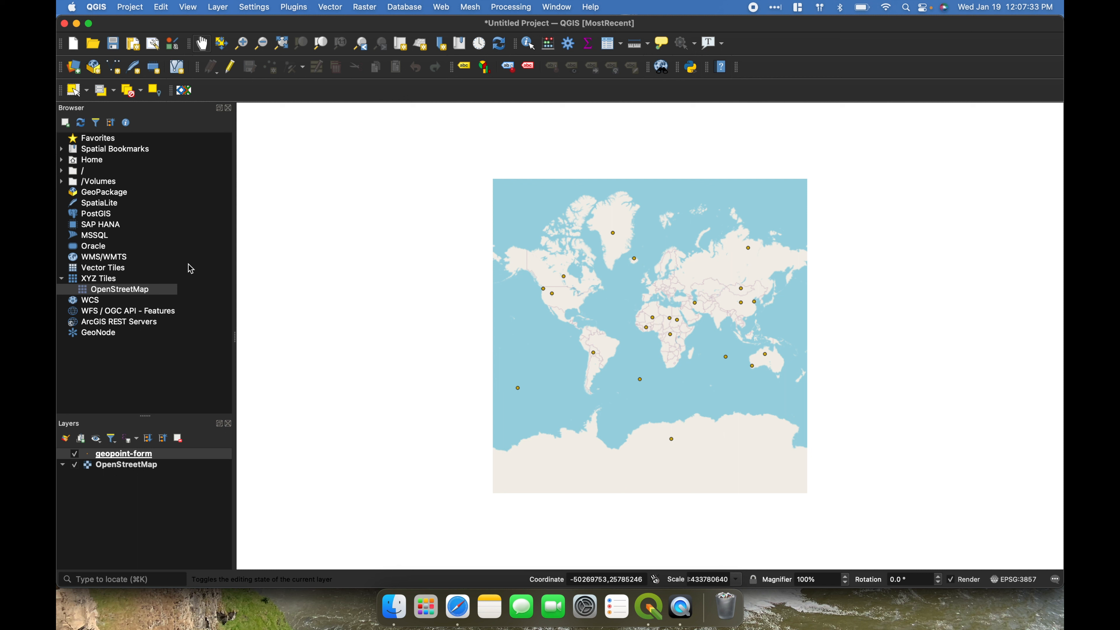
Step: Start a new shapefile layer saved as ODKNewForm in the Downloads folder, with Point as its geometry type
click(116, 71)
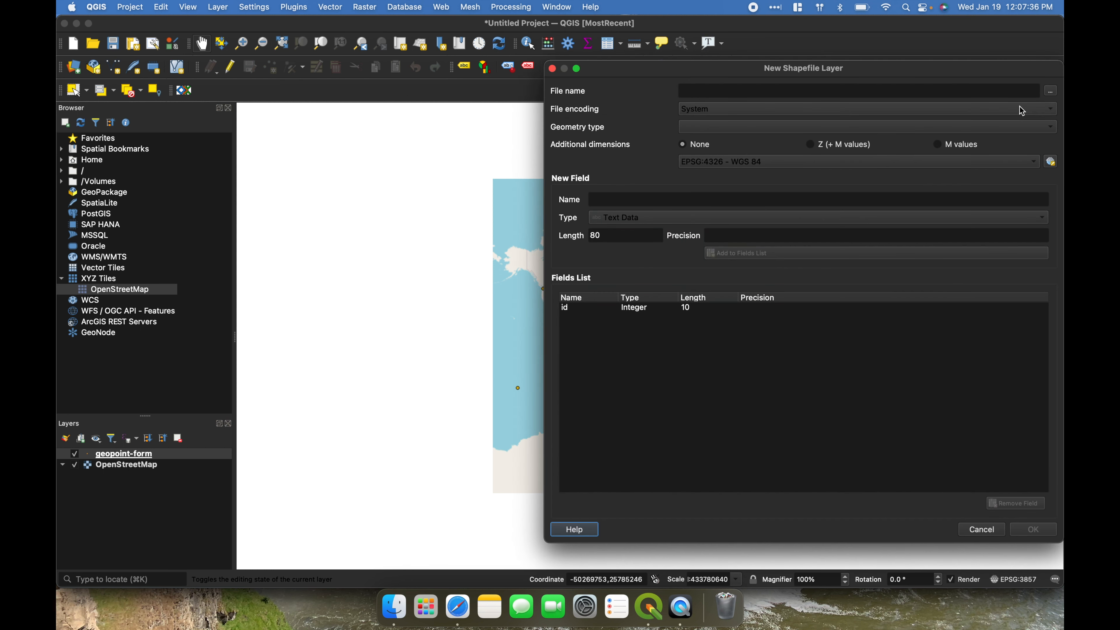
click(1052, 93)
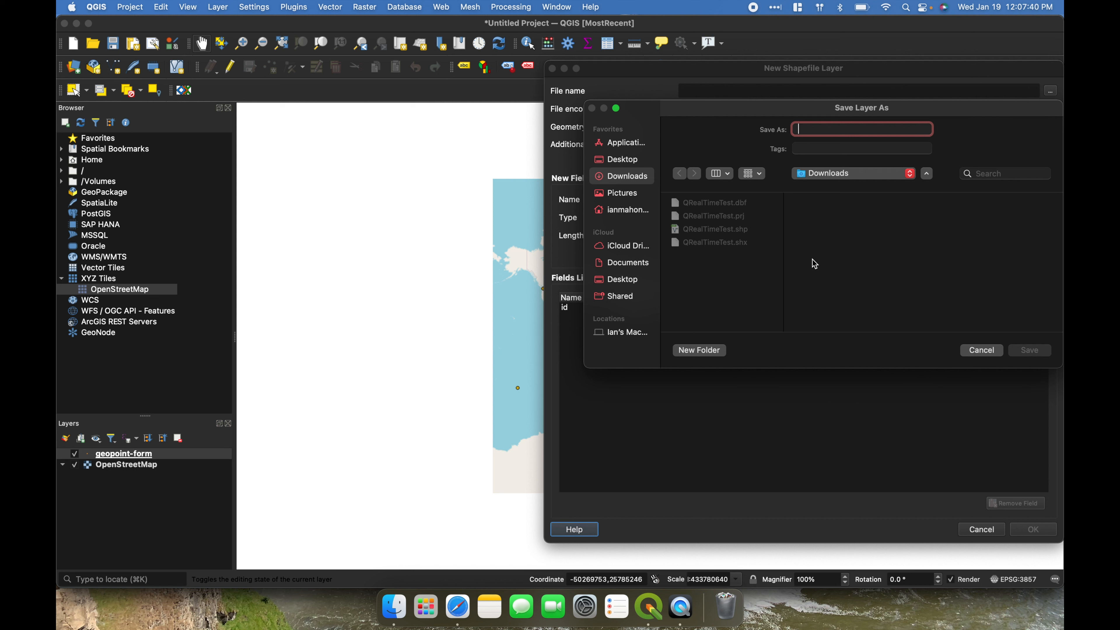
text(ODK)
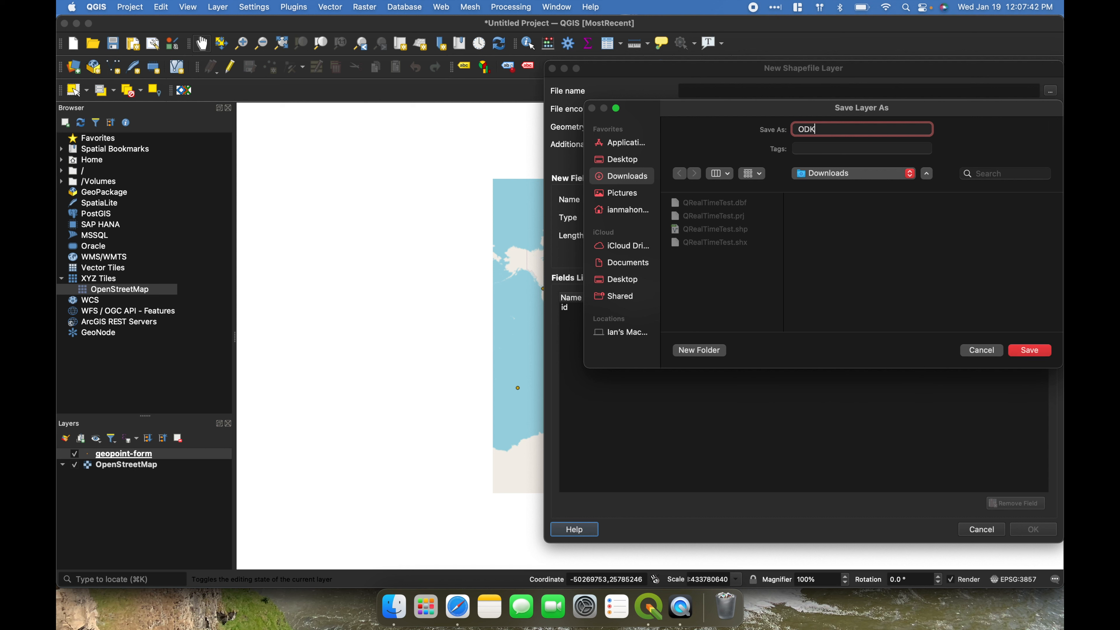
text(NewForm)
click(1037, 352)
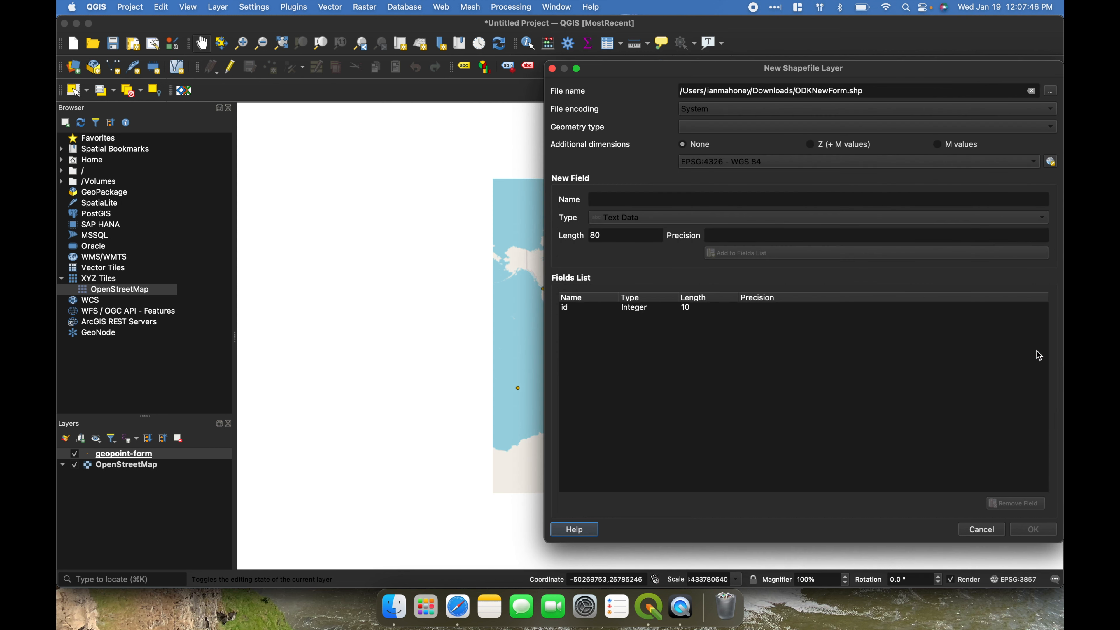
click(899, 128)
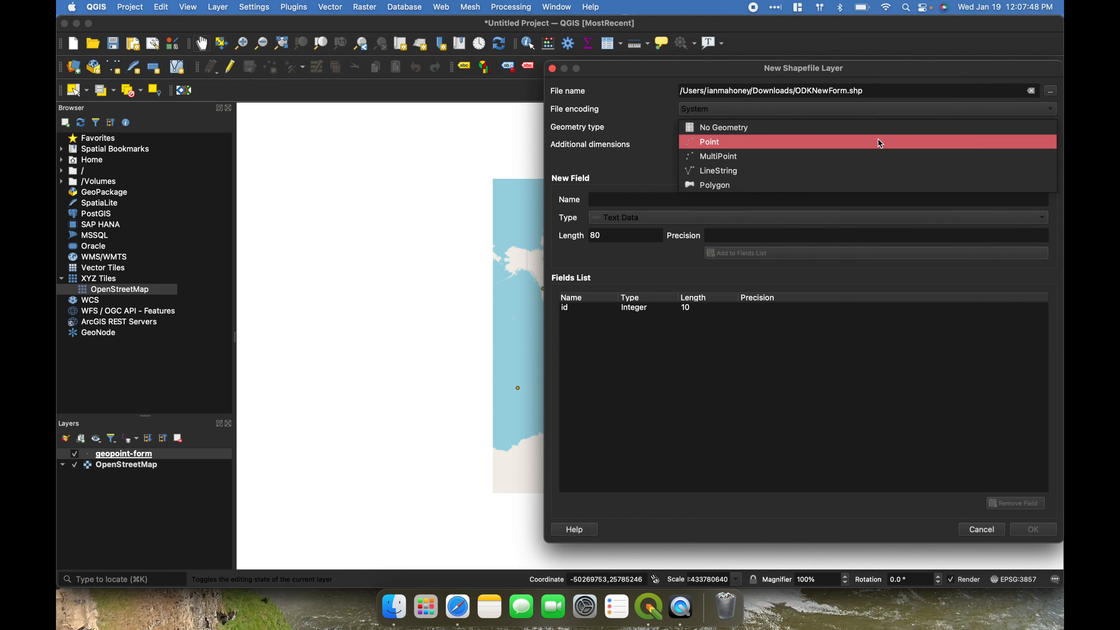
click(862, 145)
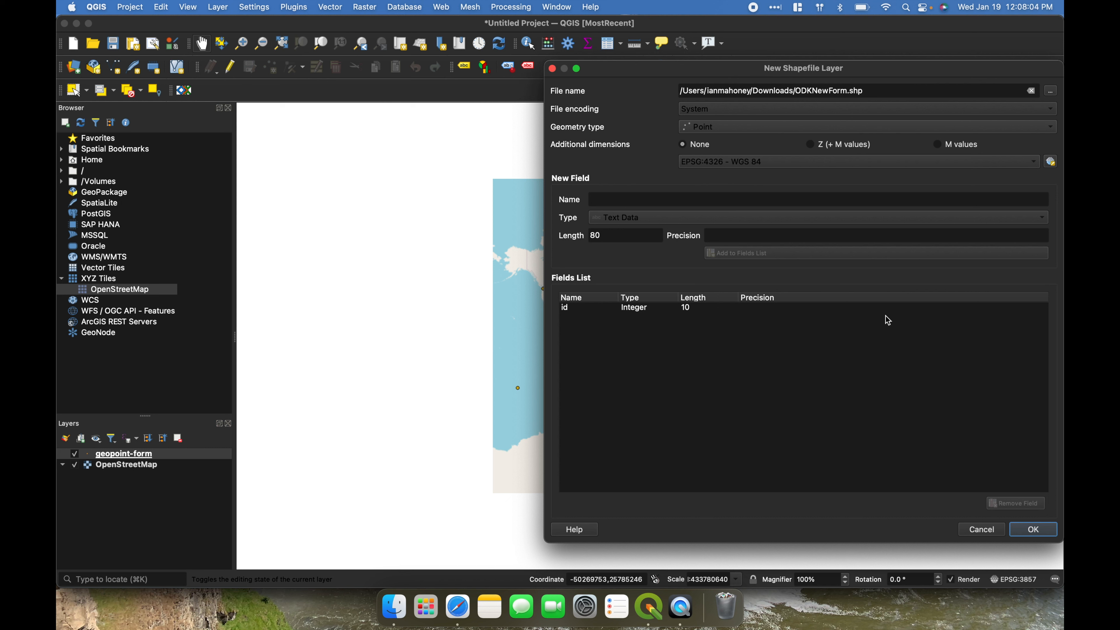
Step: Add a Text Data field named Test with a length of 50 to the new shapefile's fields list
click(794, 200)
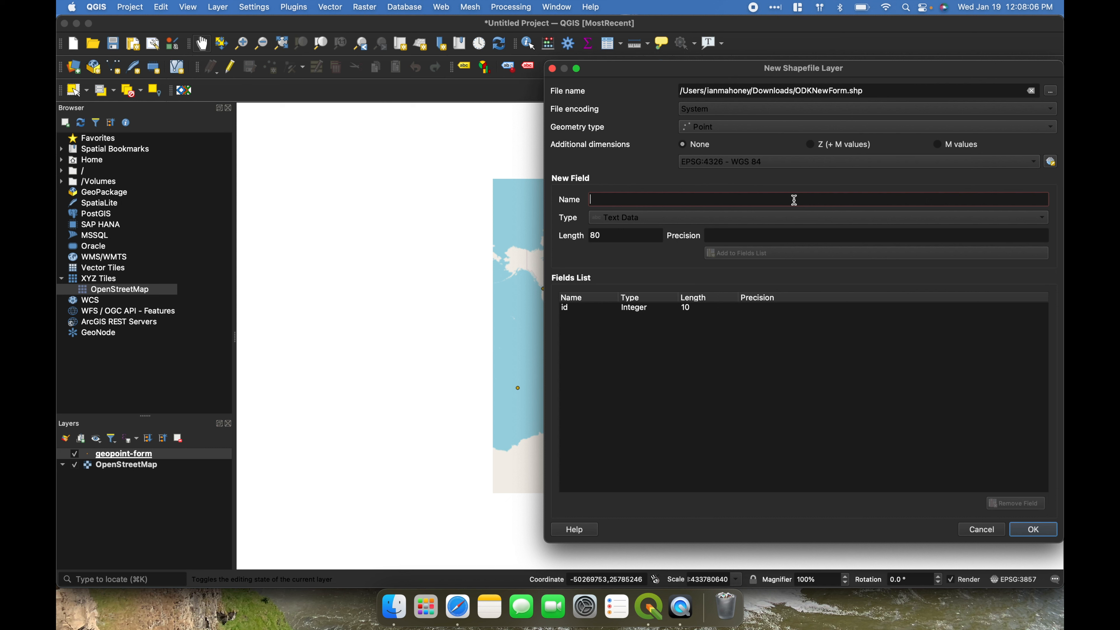
text(Test)
click(765, 218)
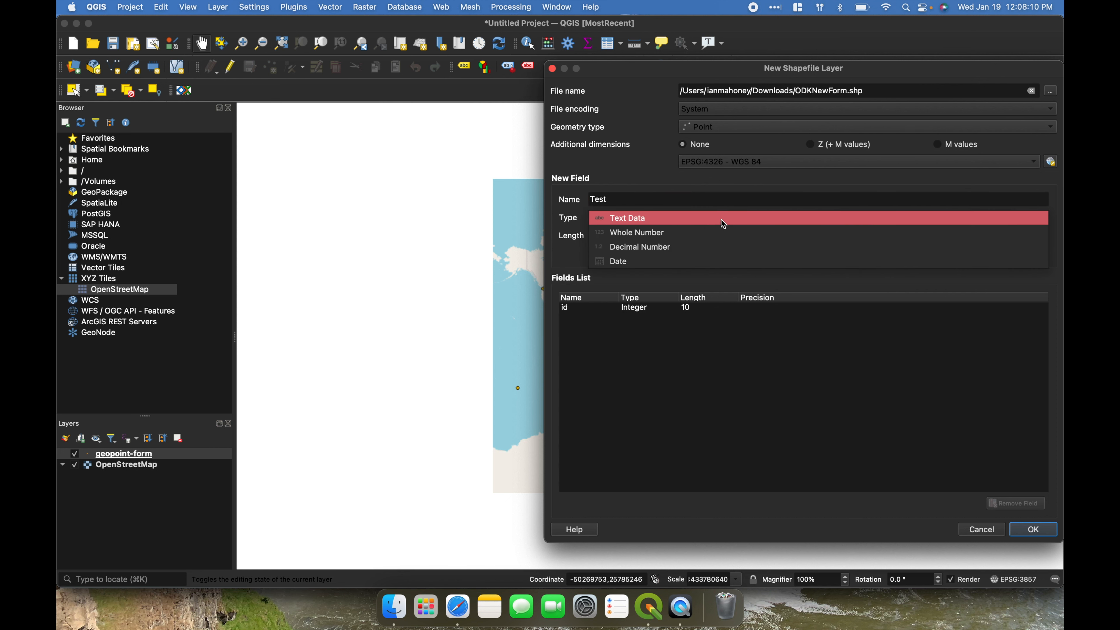
click(668, 221)
click(633, 238)
key(BackSpace)
key(BackSpace)
text(50)
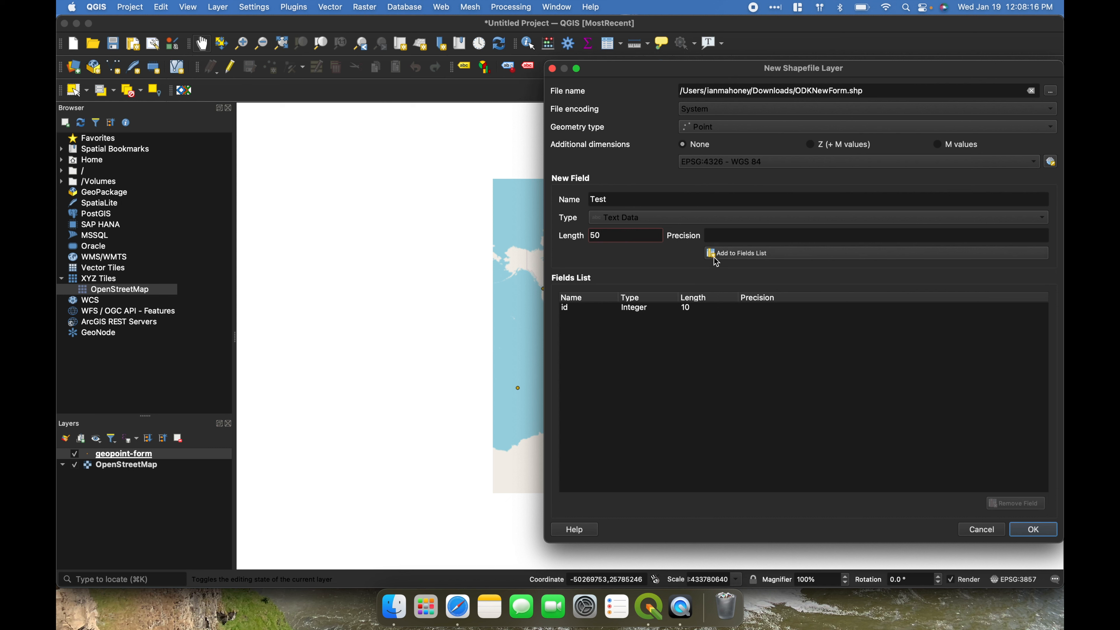
click(765, 259)
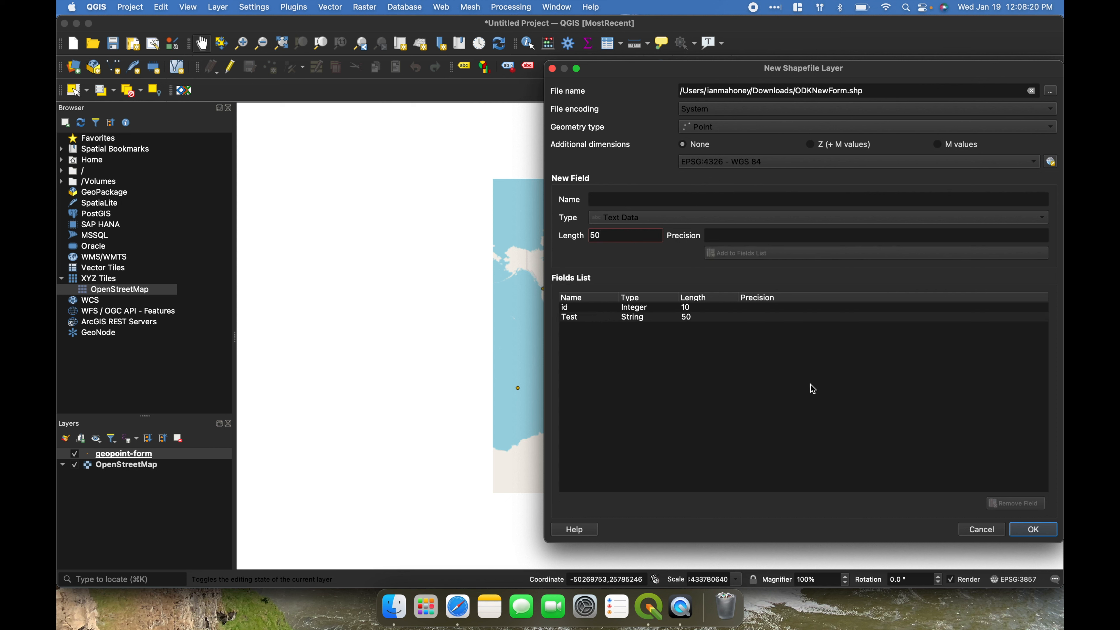
Step: Remove the default id field from the fields list and create the shapefile layer
click(574, 309)
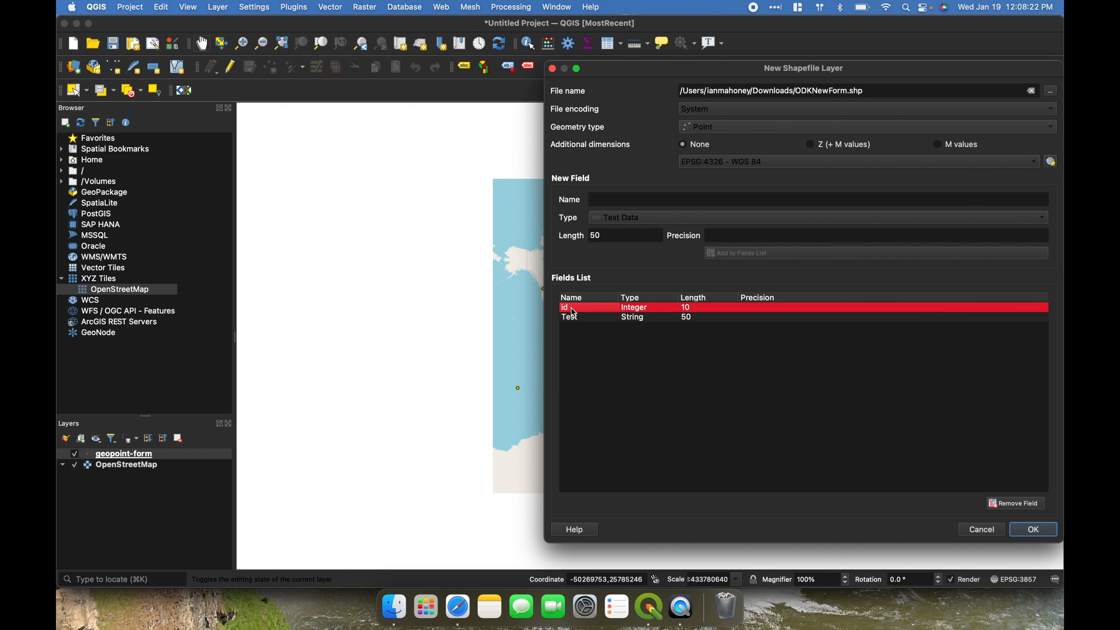
click(1017, 503)
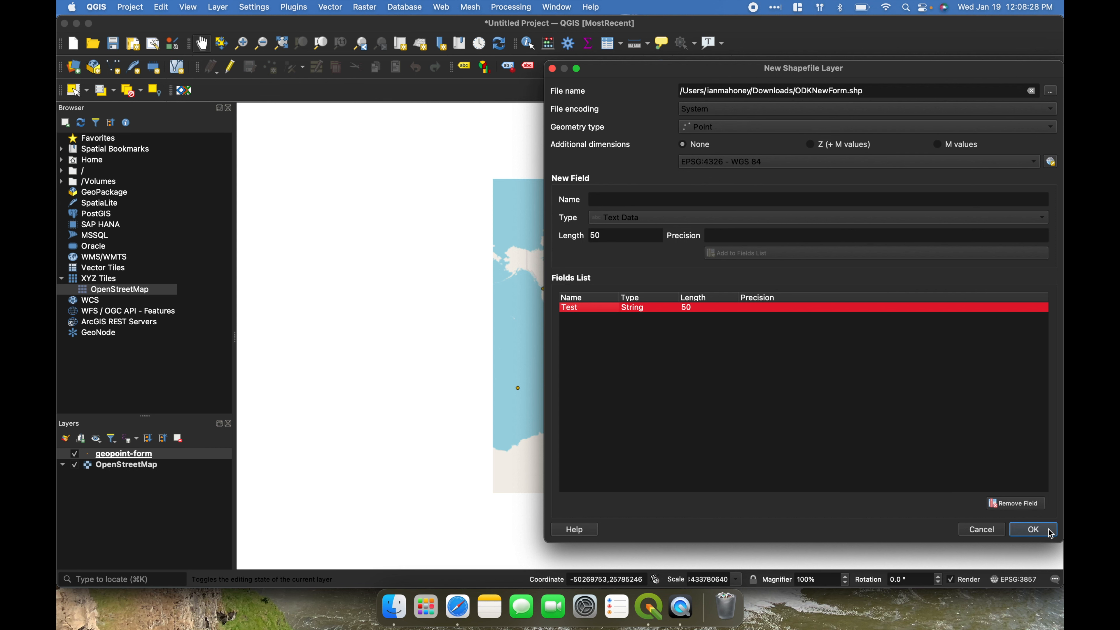
click(1051, 532)
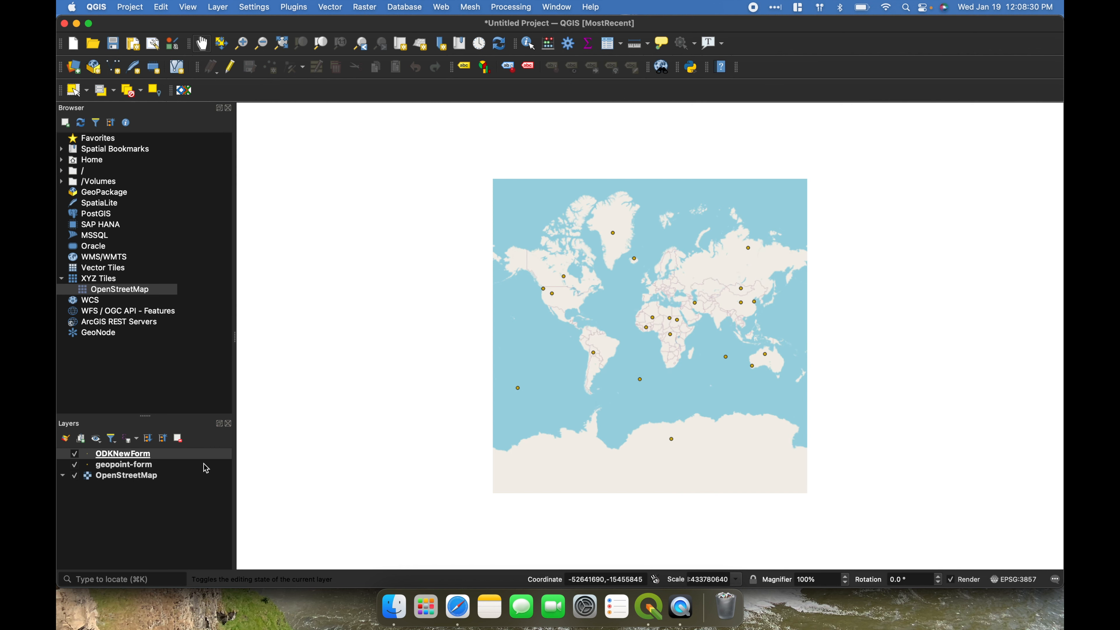
Step: Enable editing in the ODKNewForm layer's field properties and add a Text (string) field named Flood
right_click(164, 461)
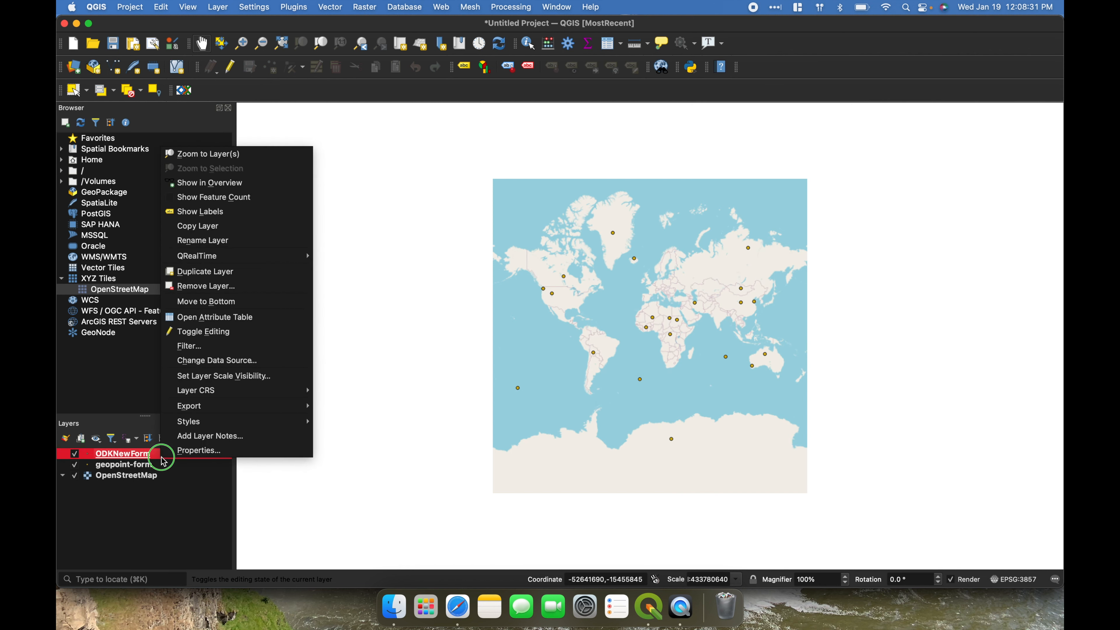
click(202, 450)
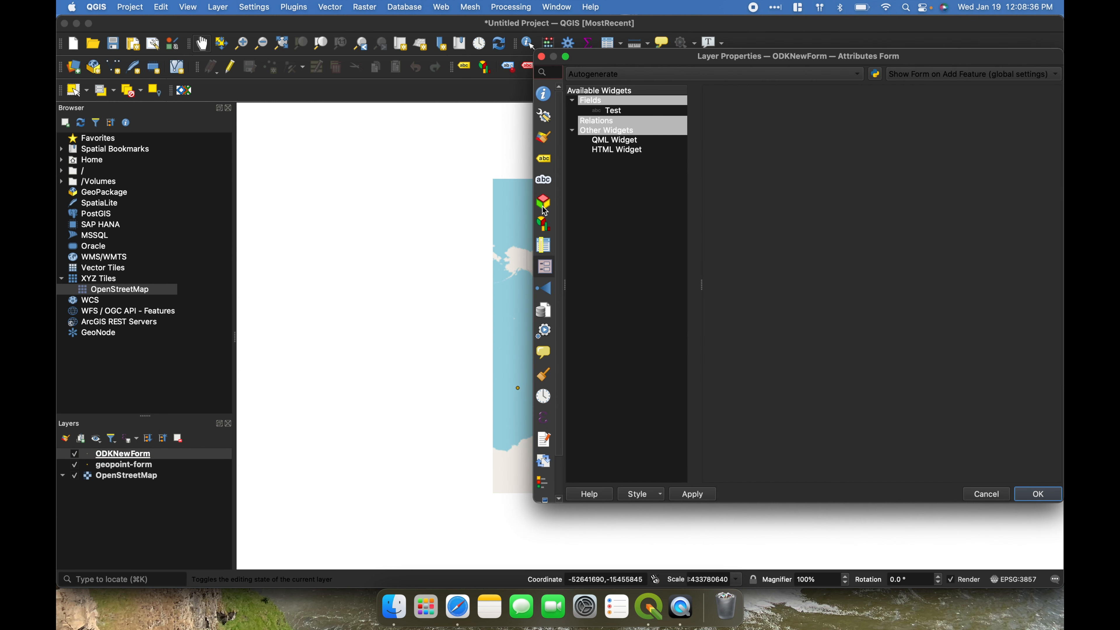
click(546, 246)
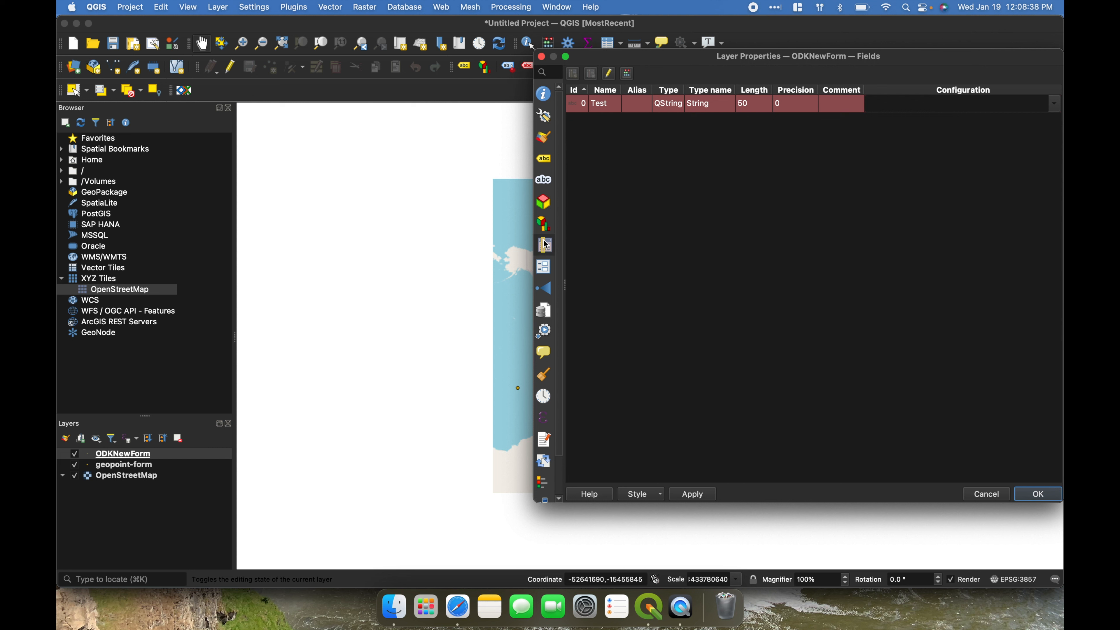
click(610, 75)
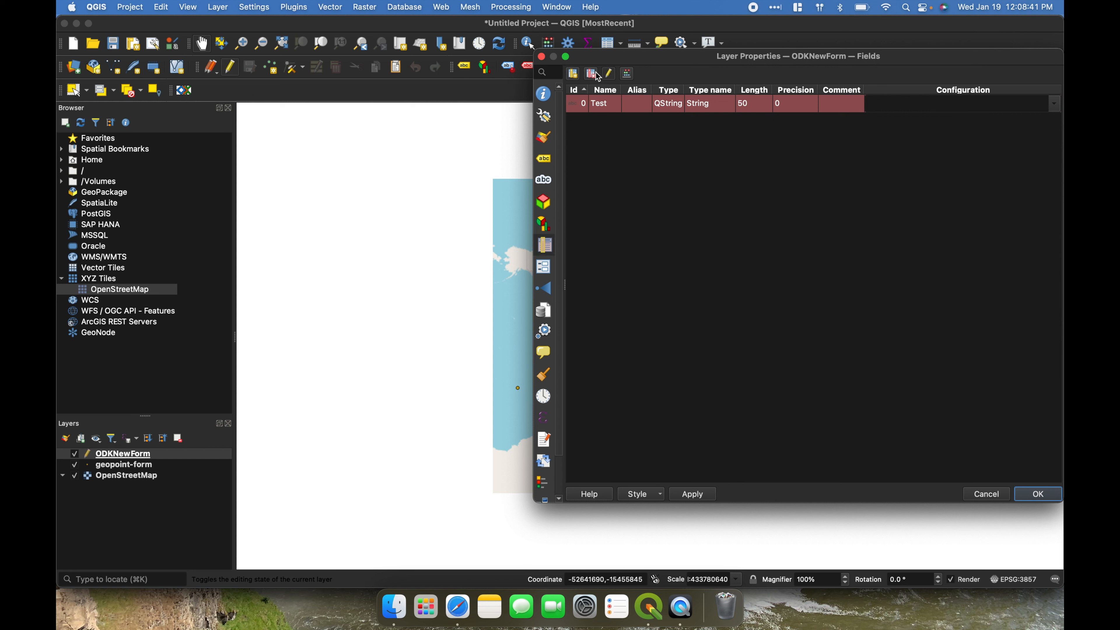
click(573, 74)
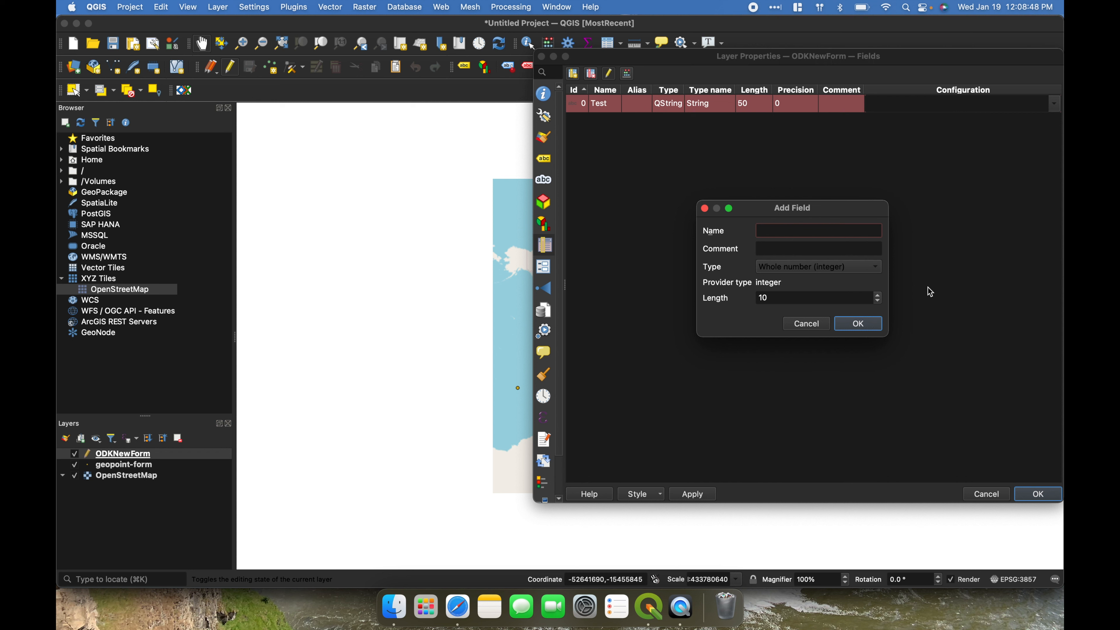
text(Flood)
click(852, 269)
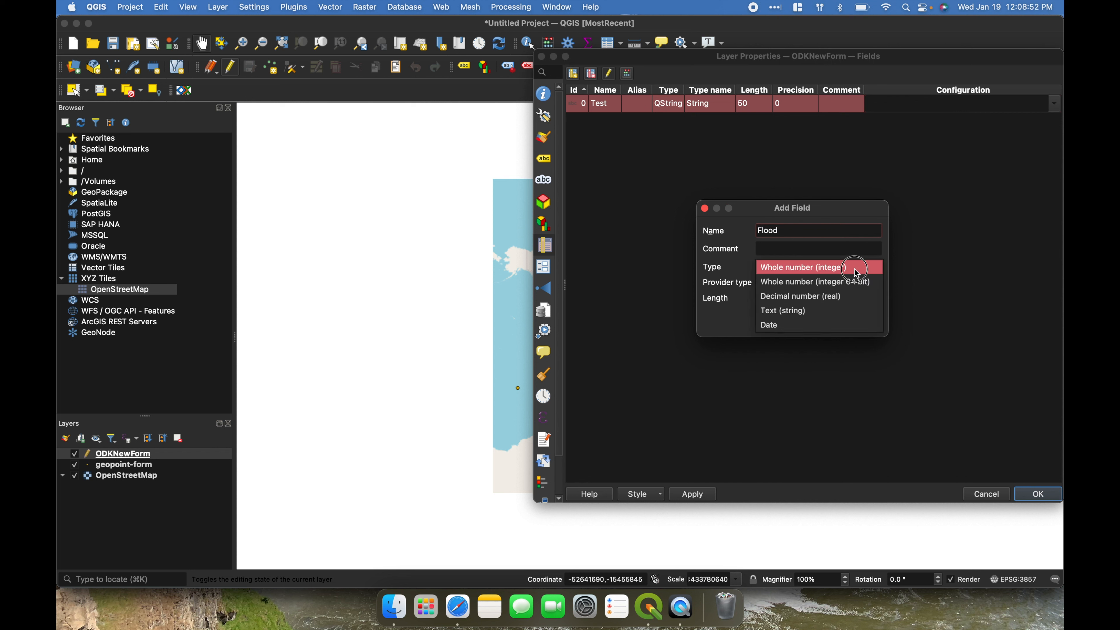
click(833, 310)
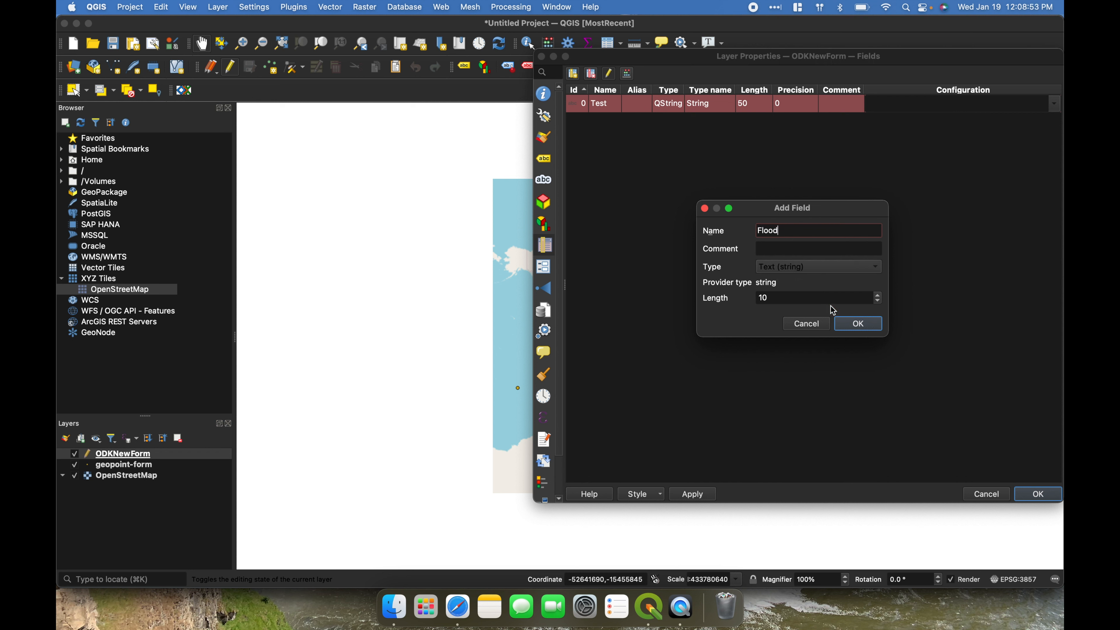
click(859, 324)
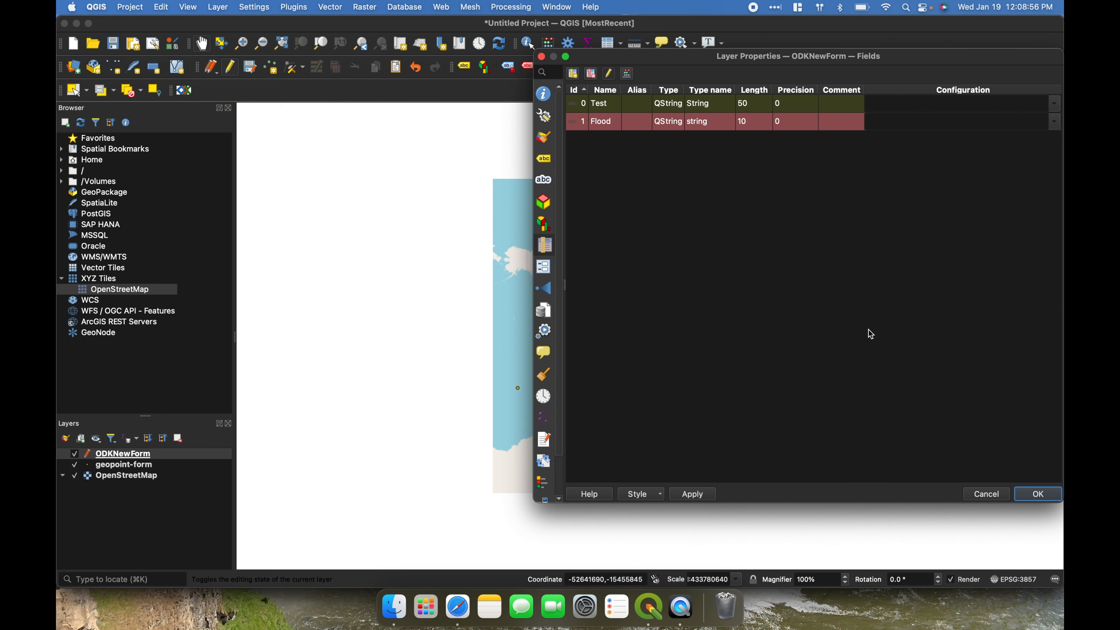
Step: Stop editing the ODKNewForm fields, save the changes to the layer and close its properties
click(610, 75)
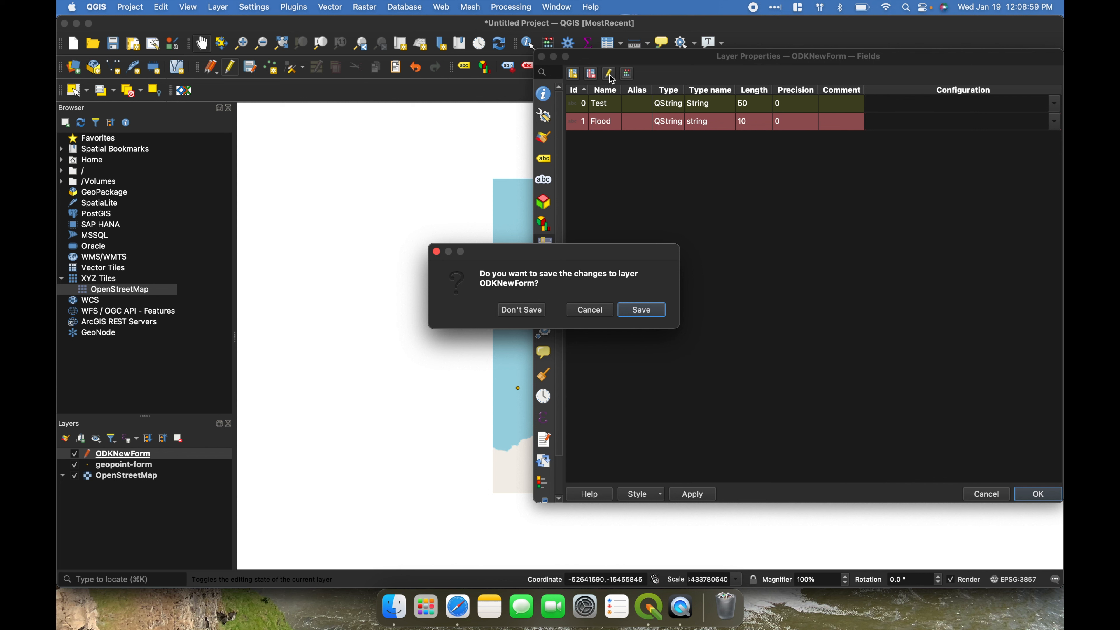
click(652, 318)
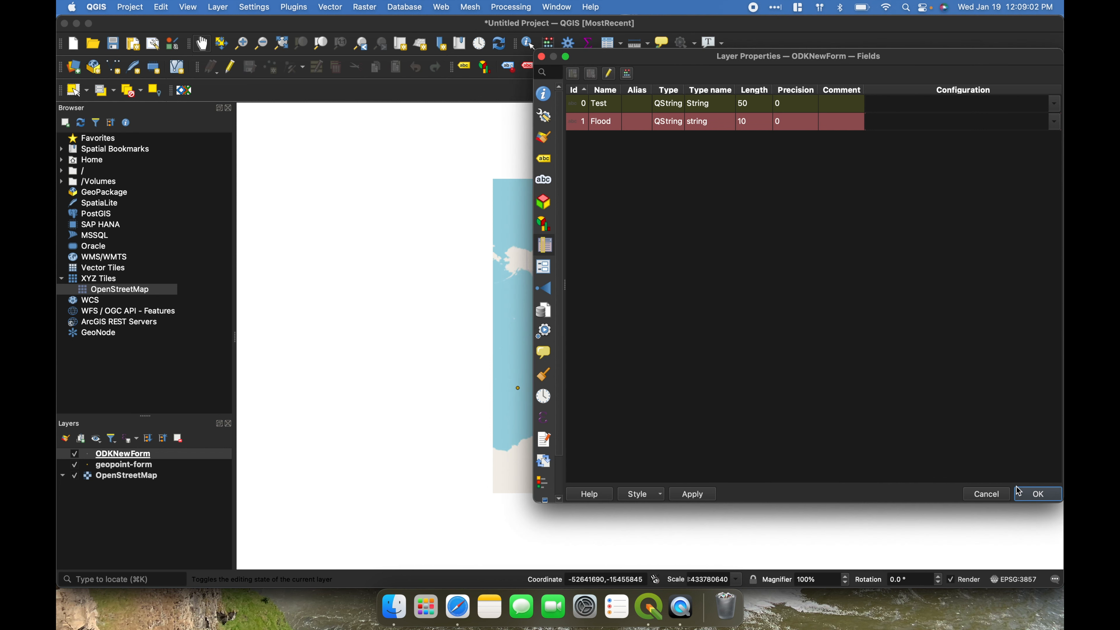
click(1036, 493)
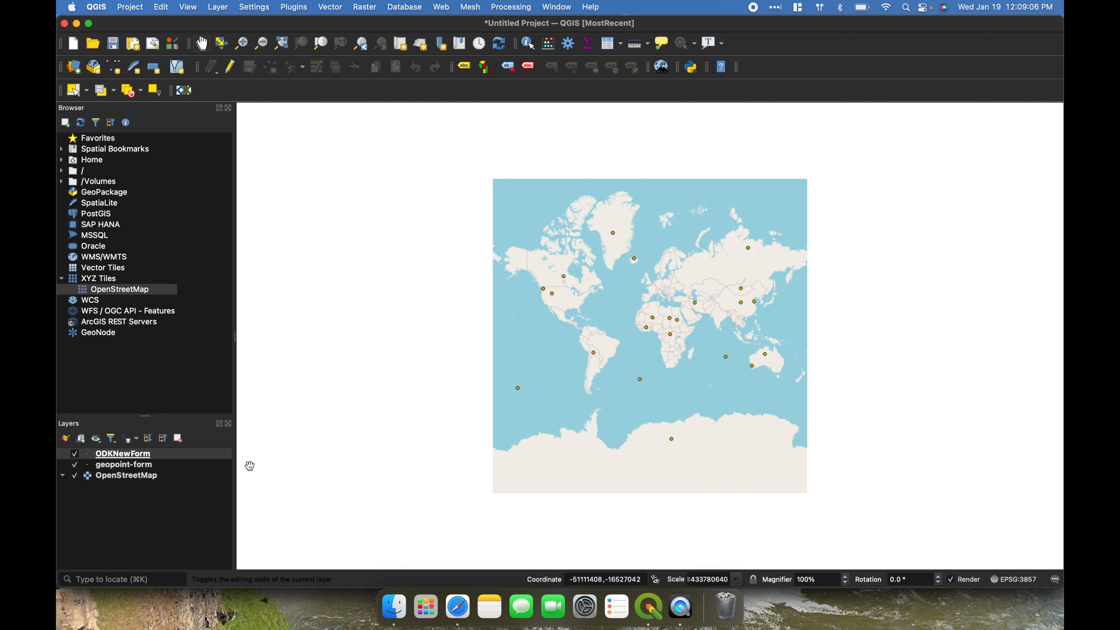
Step: Publish the ODKNewForm layer as an online form with QRealTime's Make Online
right_click(173, 456)
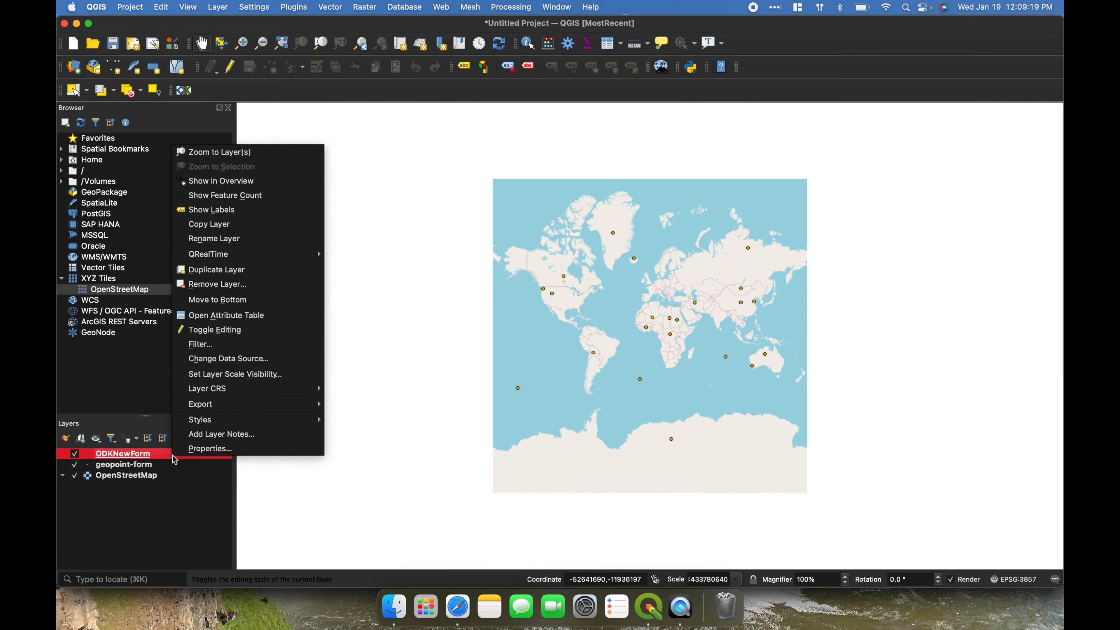
mouse_move(285, 256)
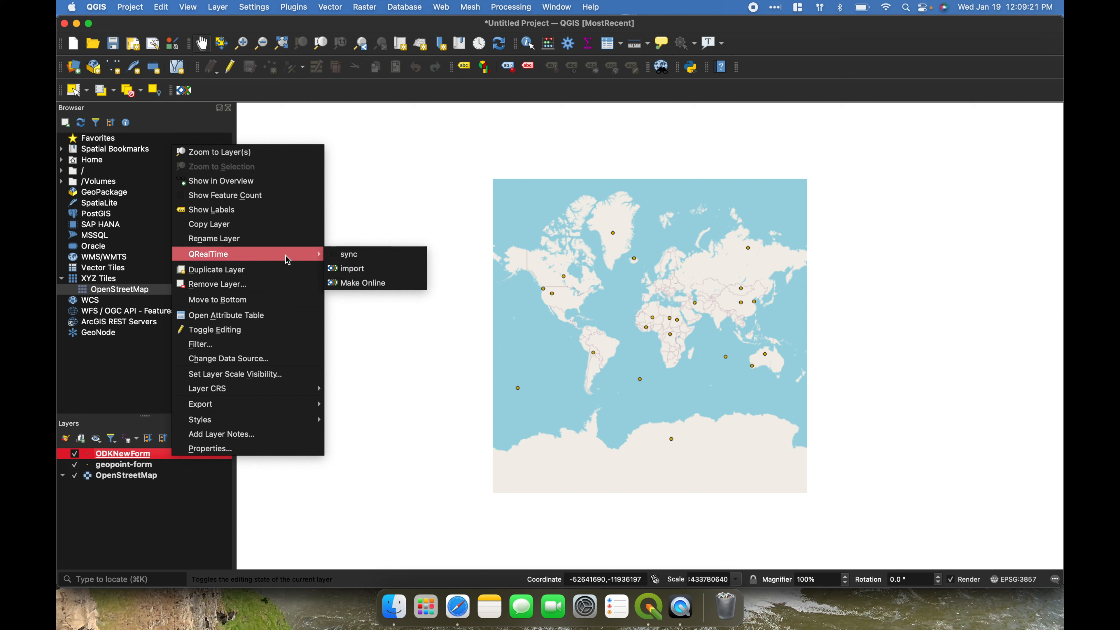
click(360, 284)
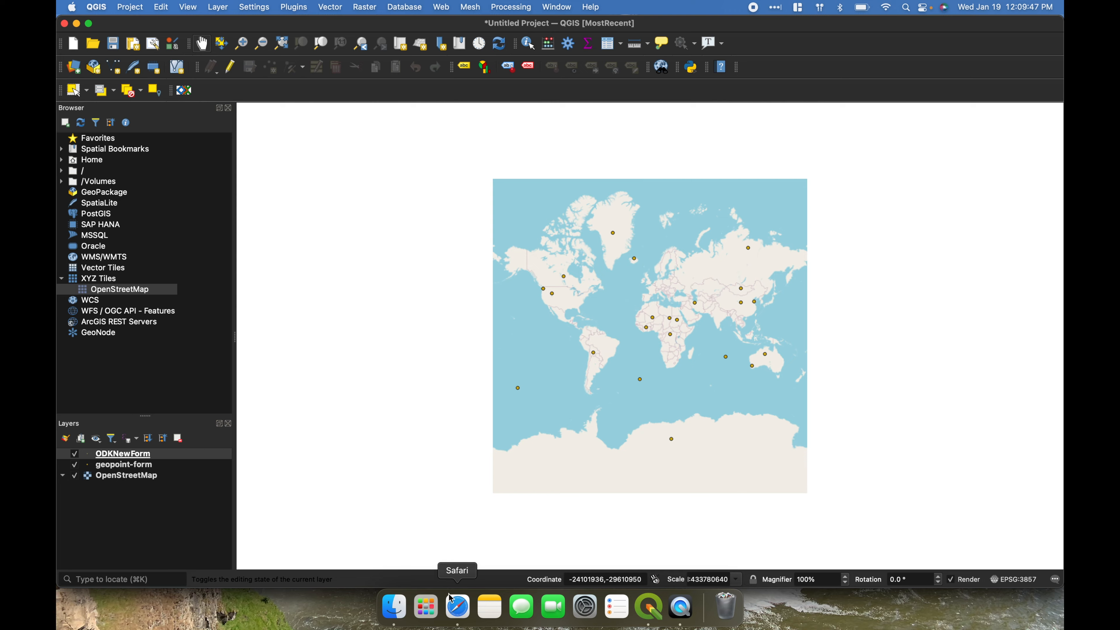
Step: Switch to the ODKNewForm web form in Safari and answer the Test question with "Test" and the Flood question with "Flood"
click(459, 602)
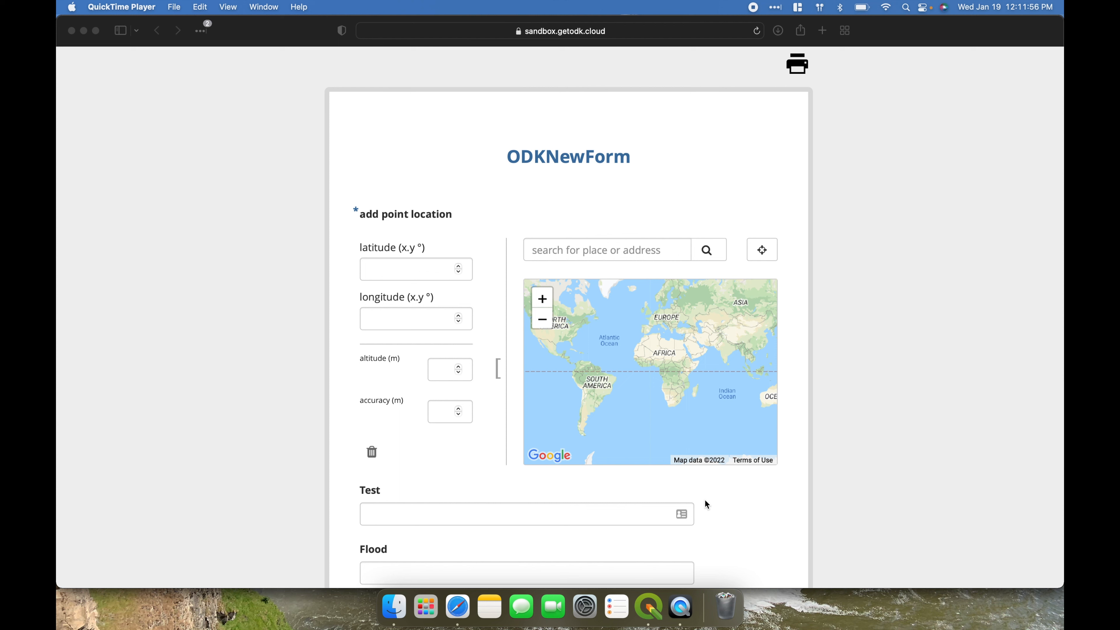
click(457, 512)
click(448, 512)
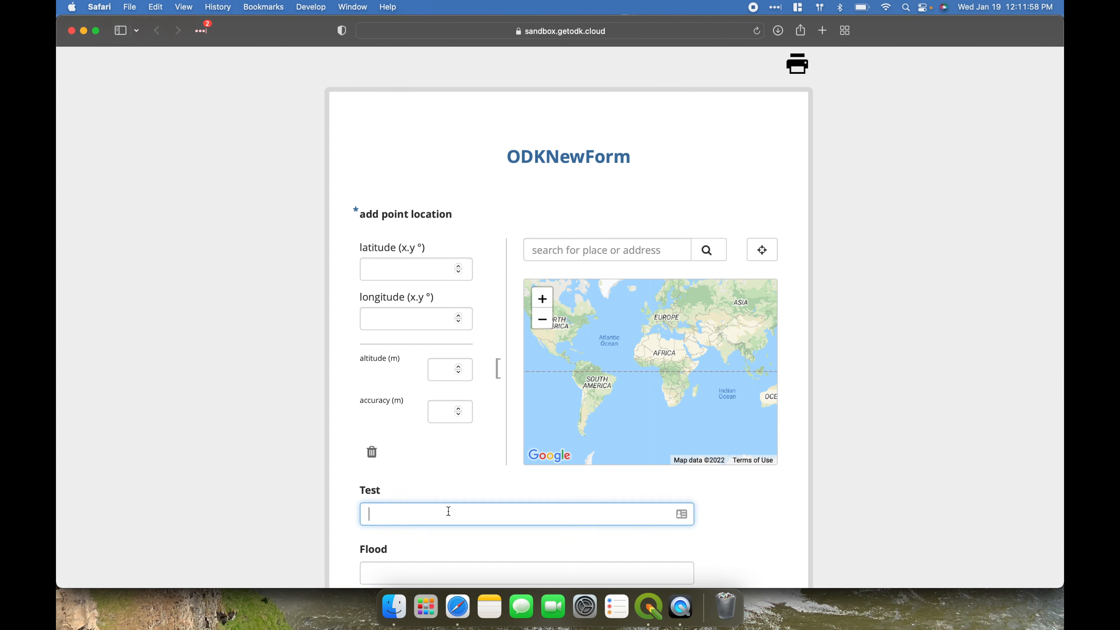
text(Test)
click(424, 567)
text(Flood)
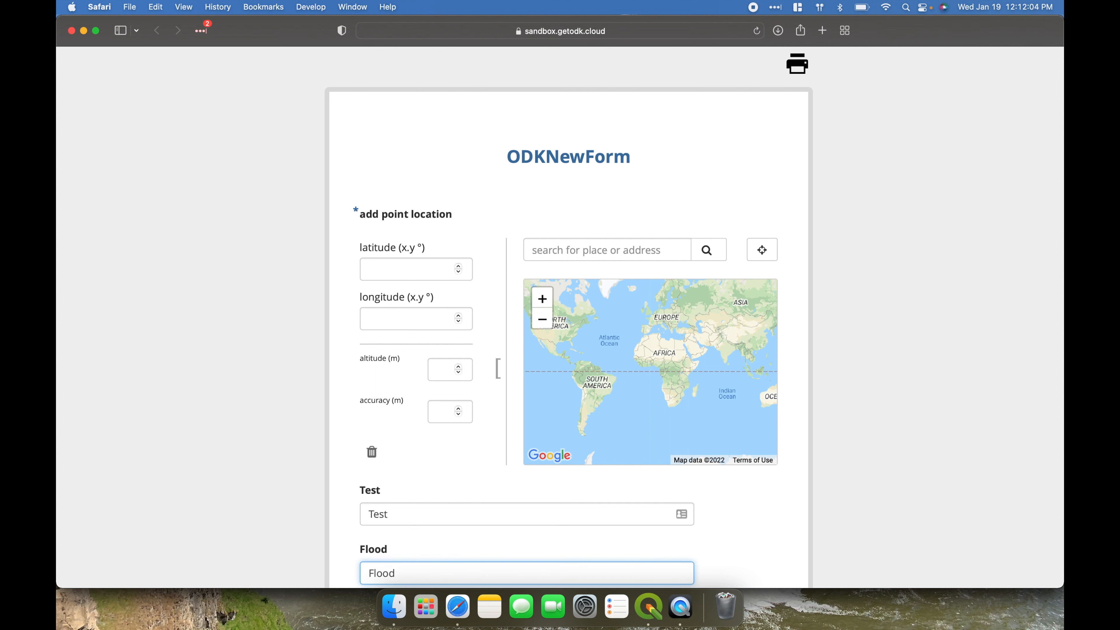